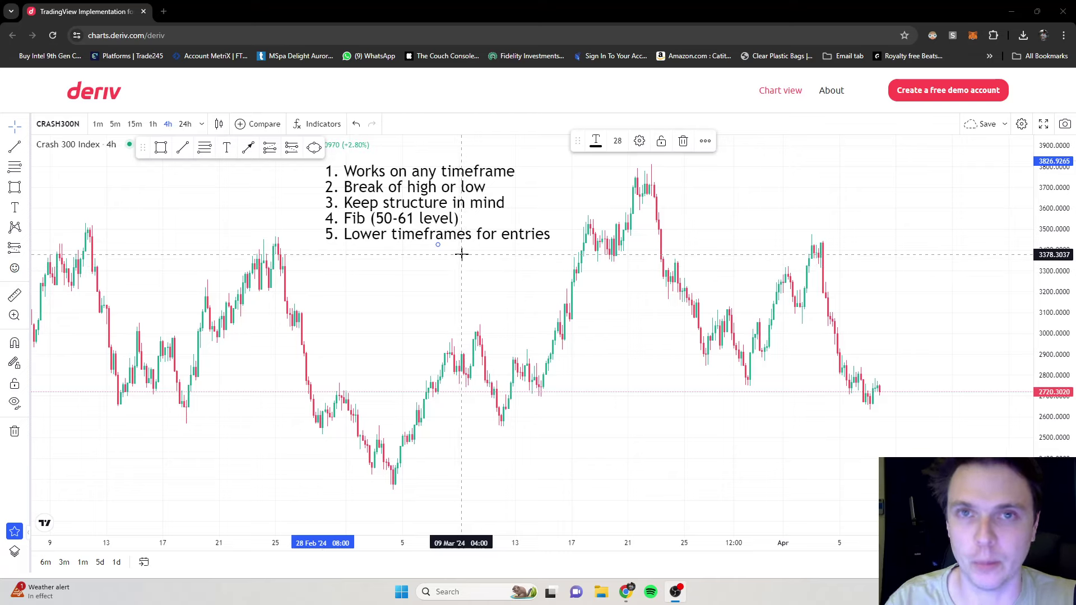
# Reposition the numbered strategy note over the chart, leaving it above the late February to mid-March candles.
pyautogui.moveTo(424, 248); pyautogui.dragTo(416, 245)
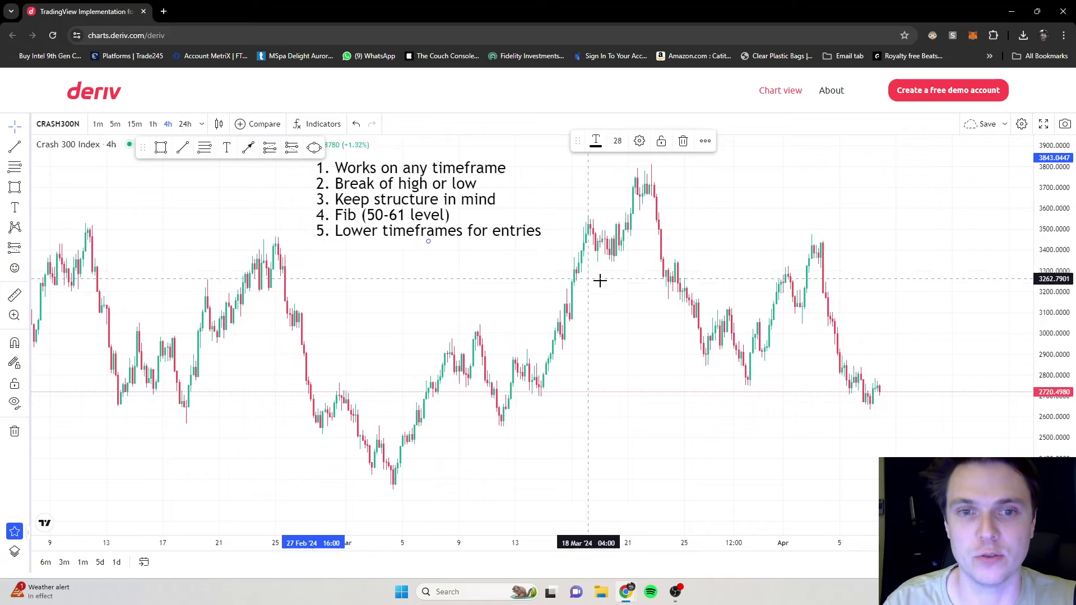
pyautogui.moveTo(1036, 254); pyautogui.dragTo(1041, 268)
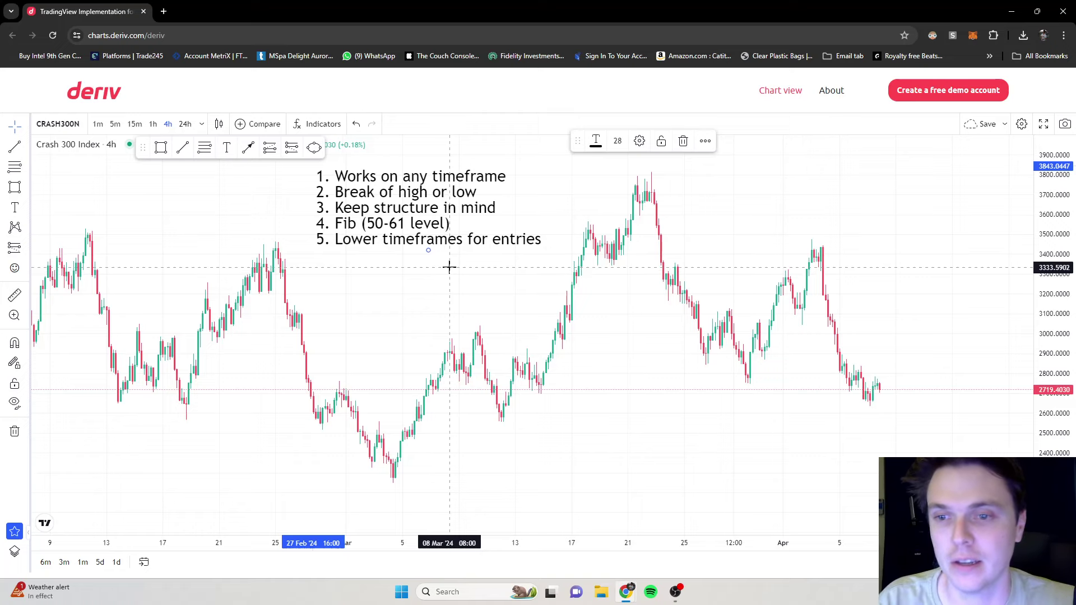
pyautogui.moveTo(437, 227); pyautogui.dragTo(448, 221)
pyautogui.click(535, 334)
pyautogui.moveTo(535, 334); pyautogui.dragTo(538, 334)
pyautogui.moveTo(445, 217); pyautogui.dragTo(452, 233)
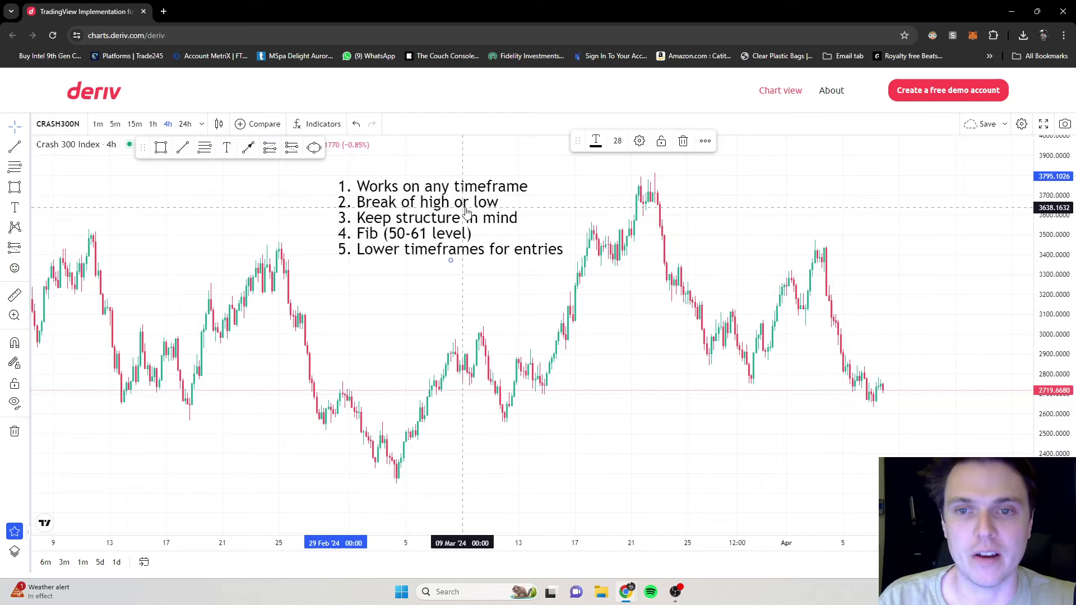
pyautogui.moveTo(452, 209); pyautogui.dragTo(447, 194)
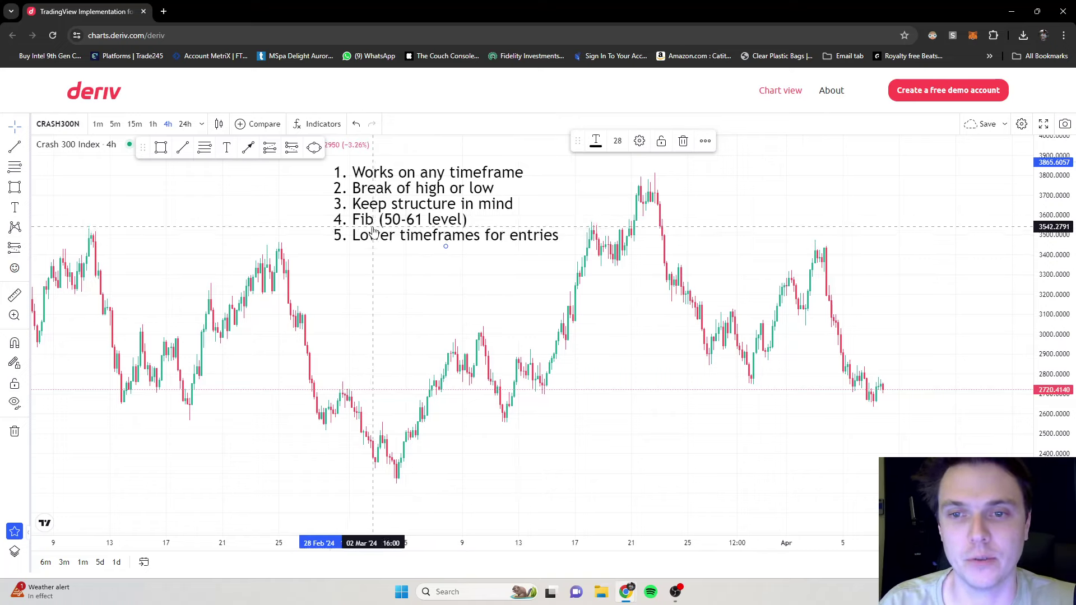
pyautogui.moveTo(375, 229); pyautogui.dragTo(370, 223)
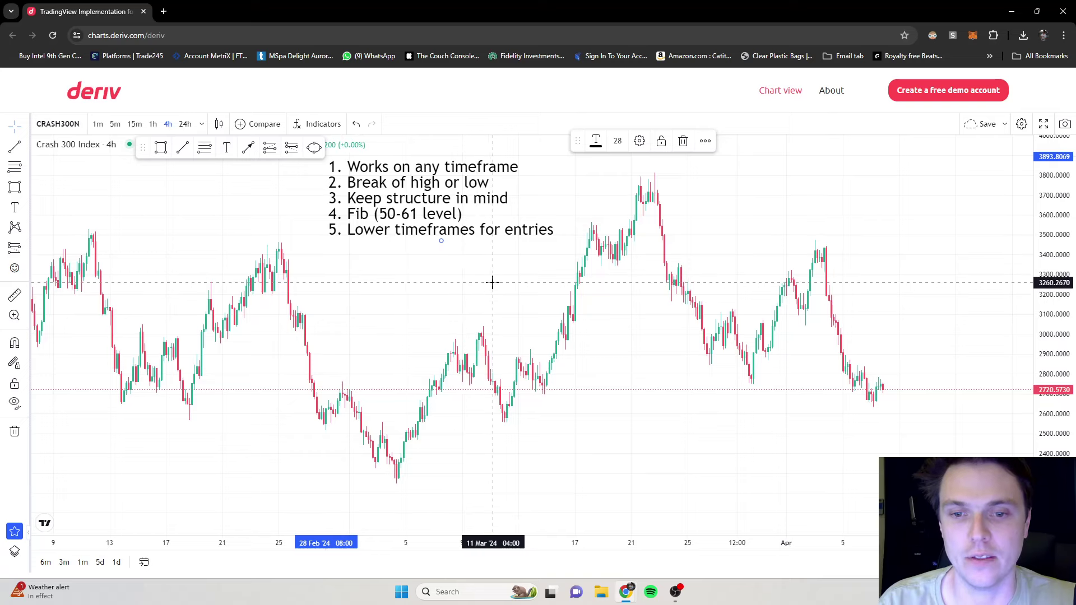
pyautogui.moveTo(495, 288); pyautogui.dragTo(496, 255)
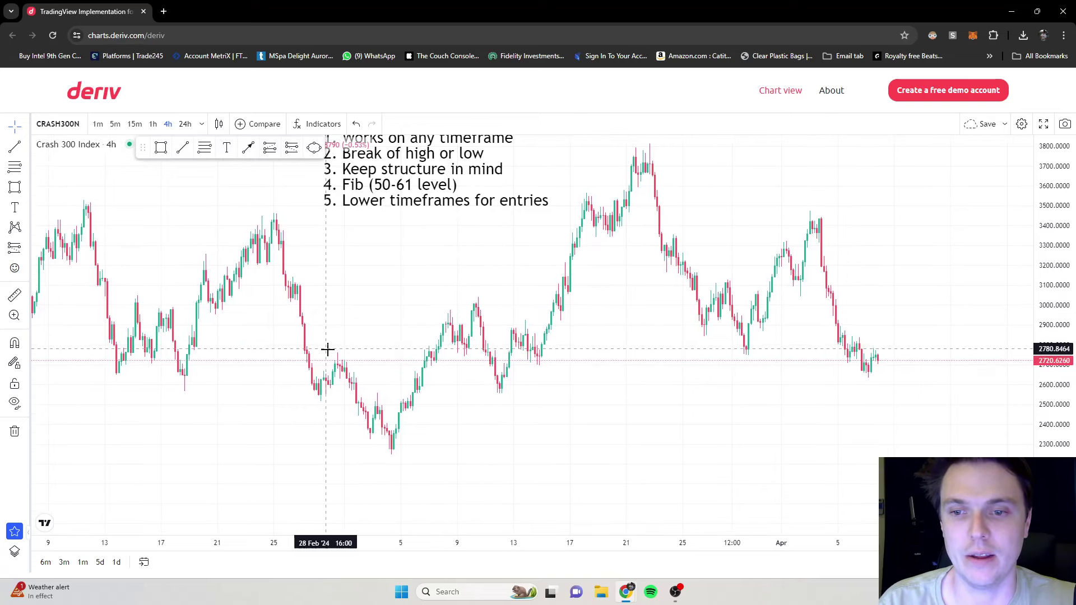
pyautogui.moveTo(428, 204); pyautogui.dragTo(424, 216)
pyautogui.moveTo(440, 262); pyautogui.dragTo(428, 275)
# Draw a horizontal trend line at about 2766 from 25 February to mid-March, along the broken high.
pyautogui.click(183, 147)
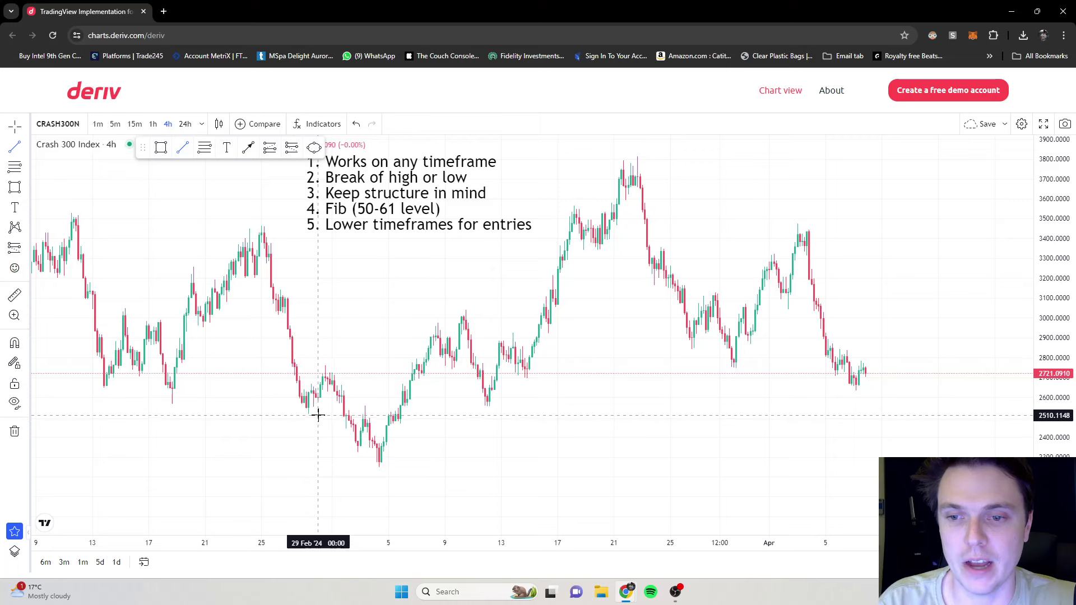
pyautogui.click(271, 365)
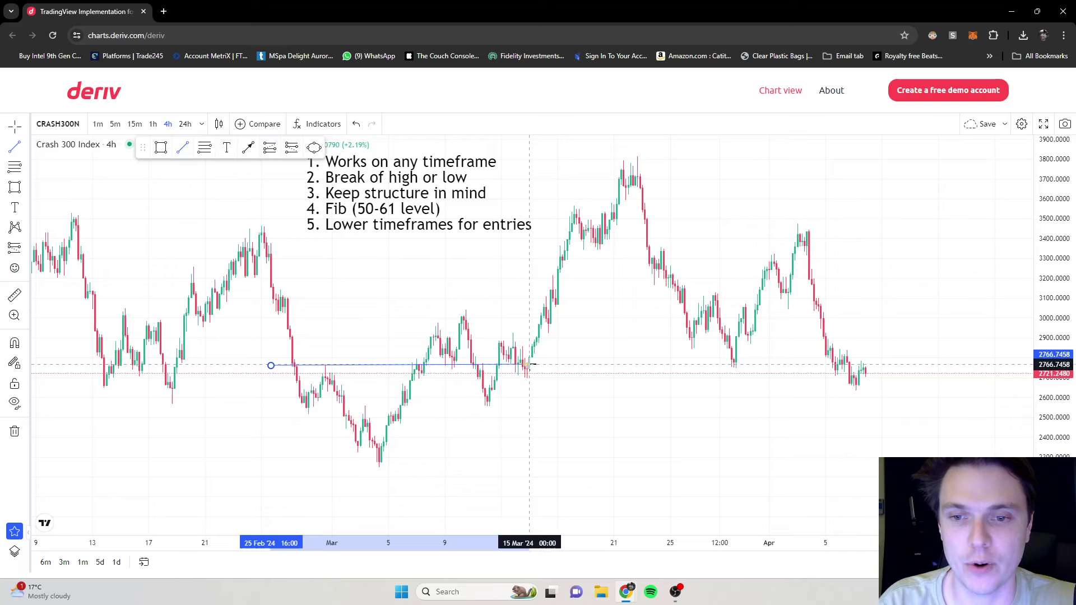
pyautogui.click(548, 365)
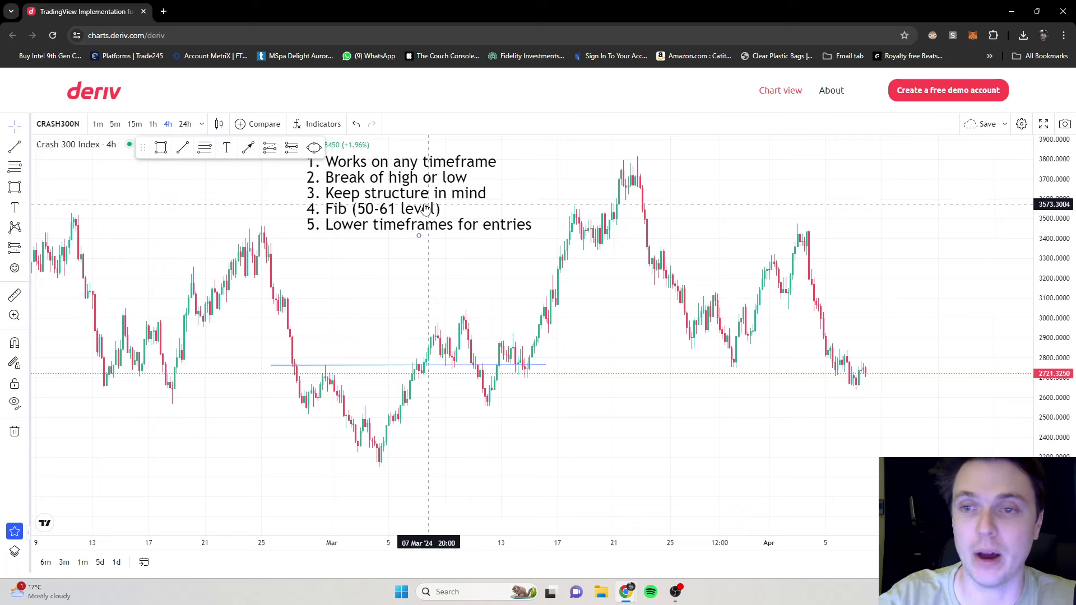
# Move the strategy note slightly lower and draw a Fib retracement from the 4 March low at about 2256 up to about 3040.
pyautogui.moveTo(385, 208); pyautogui.dragTo(394, 236)
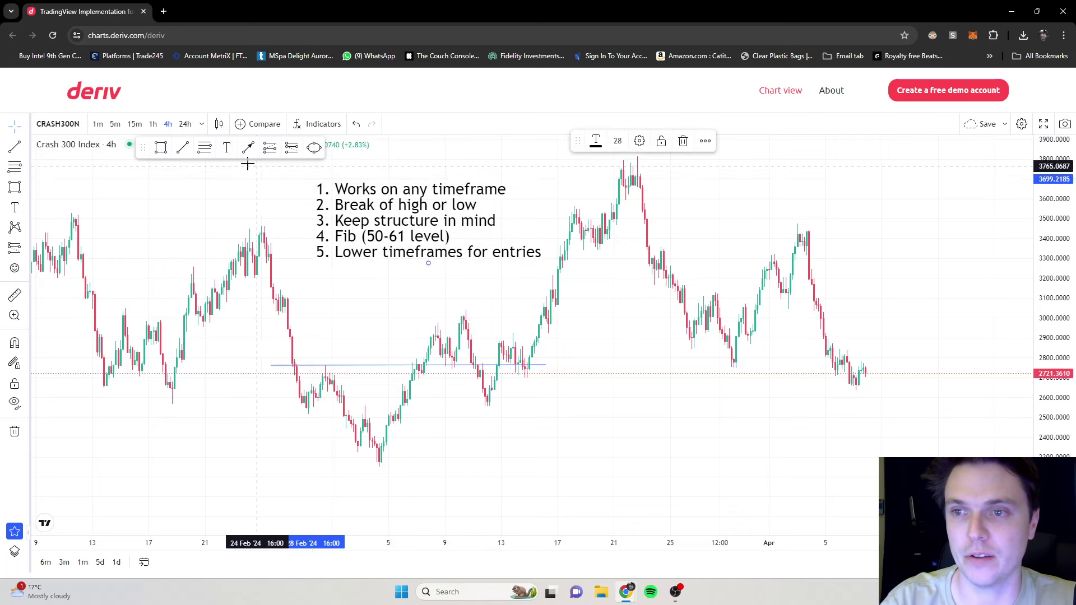
pyautogui.click(205, 149)
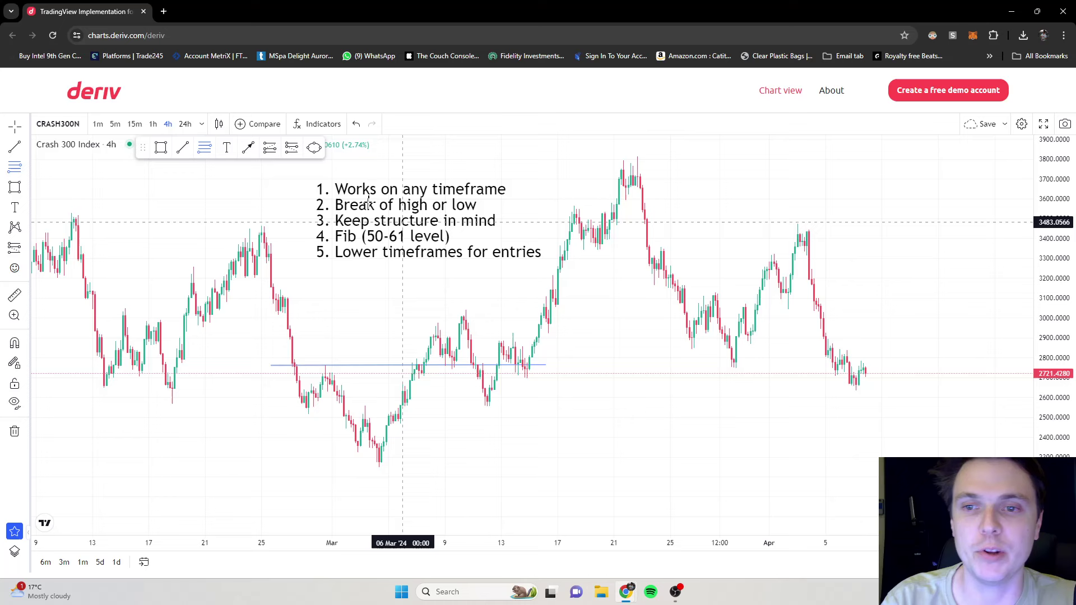
pyautogui.click(377, 465)
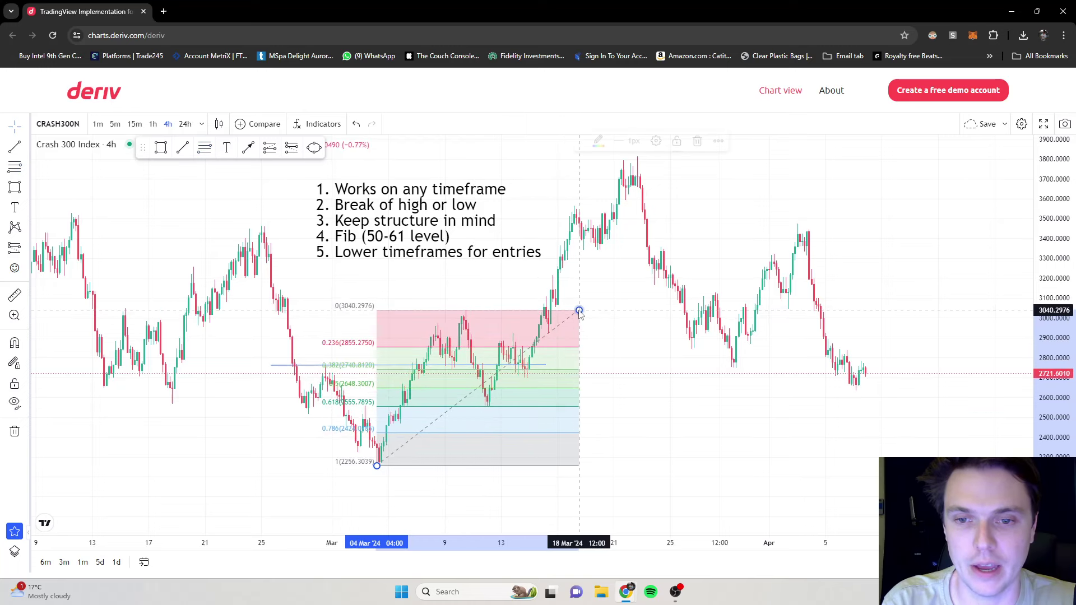
pyautogui.click(579, 310)
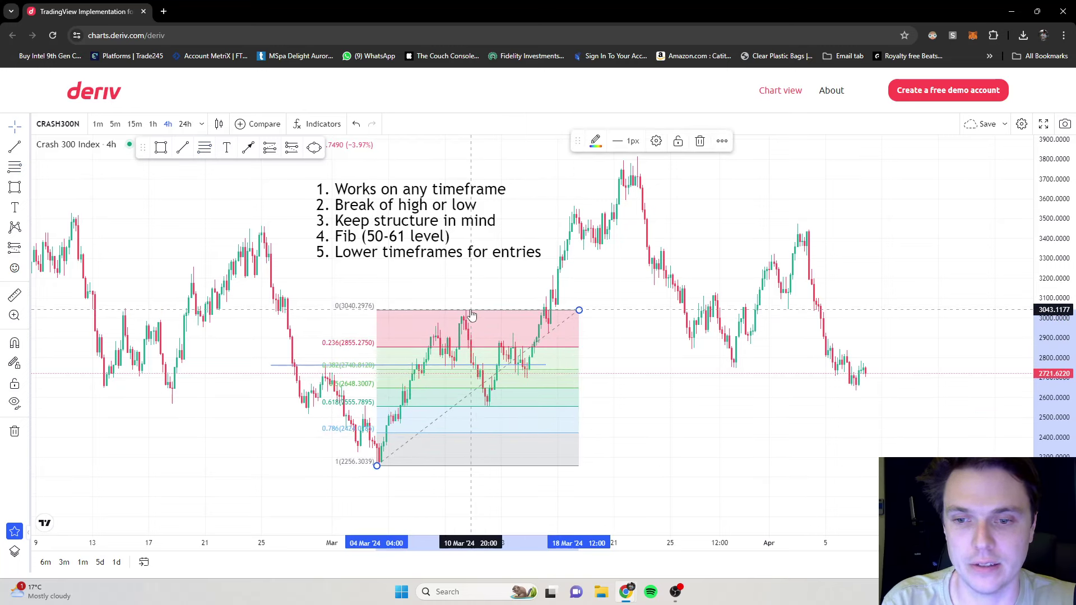
# Draw a rectangle covering the zone between the 0.5 and 0.618 Fib levels, extending past the retracement's end.
pyautogui.click(162, 148)
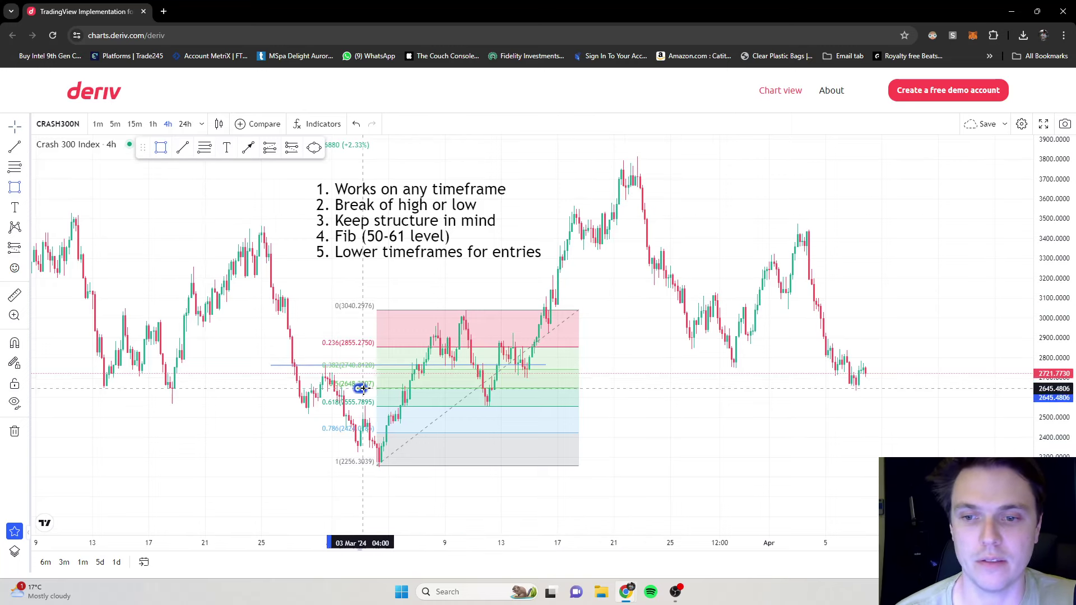
pyautogui.click(655, 406)
pyautogui.moveTo(637, 375); pyautogui.dragTo(633, 374)
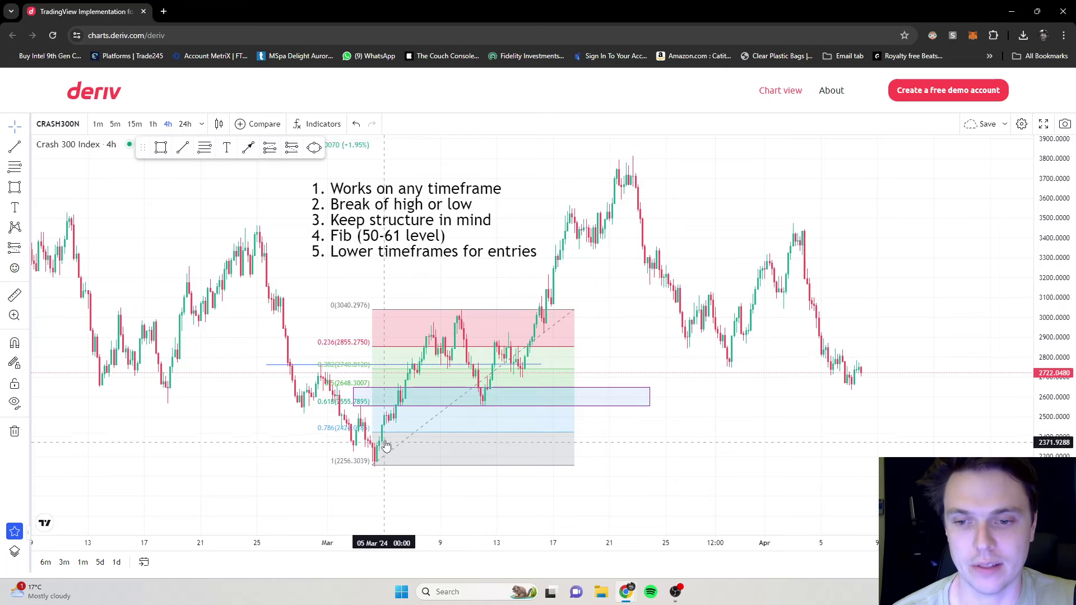
# Delete the Fib retracement and trim the zone rectangle's starting corner to 3 March.
pyautogui.click(492, 310)
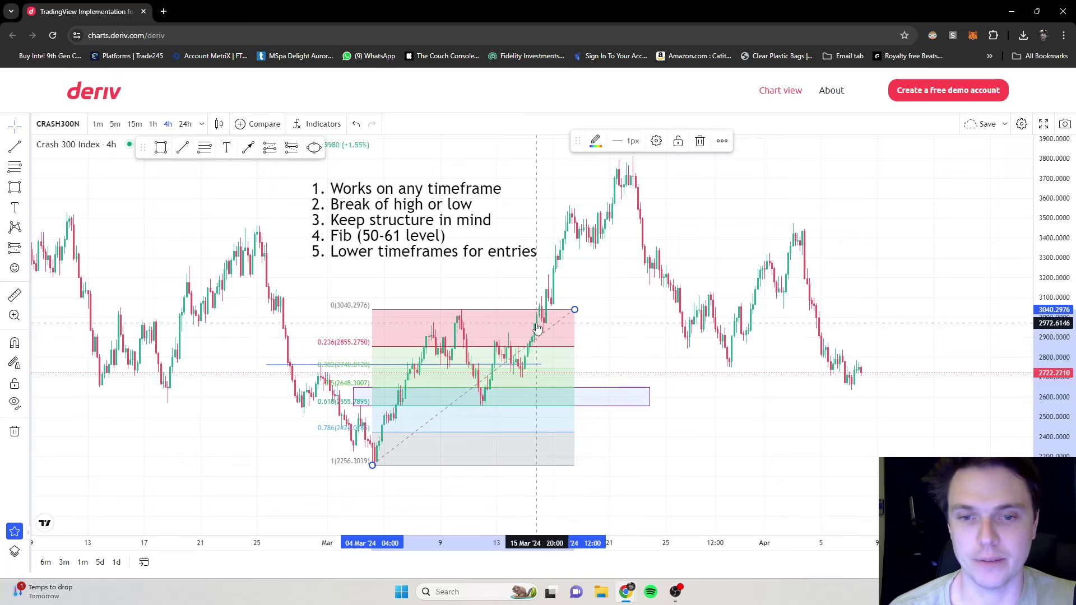
pyautogui.press('Delete')
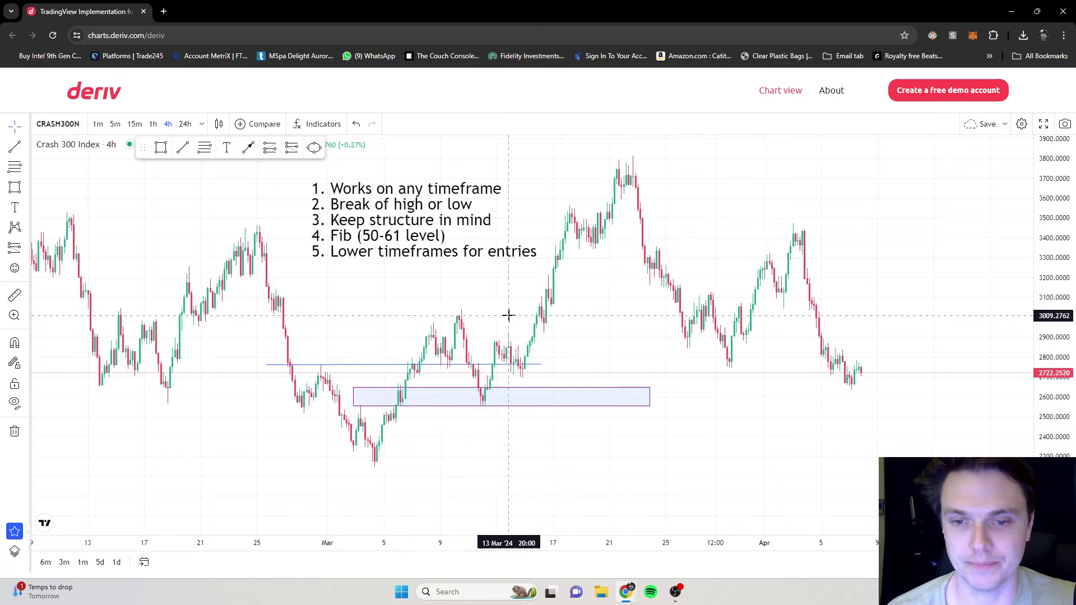
pyautogui.click(401, 398)
pyautogui.moveTo(353, 388); pyautogui.dragTo(362, 389)
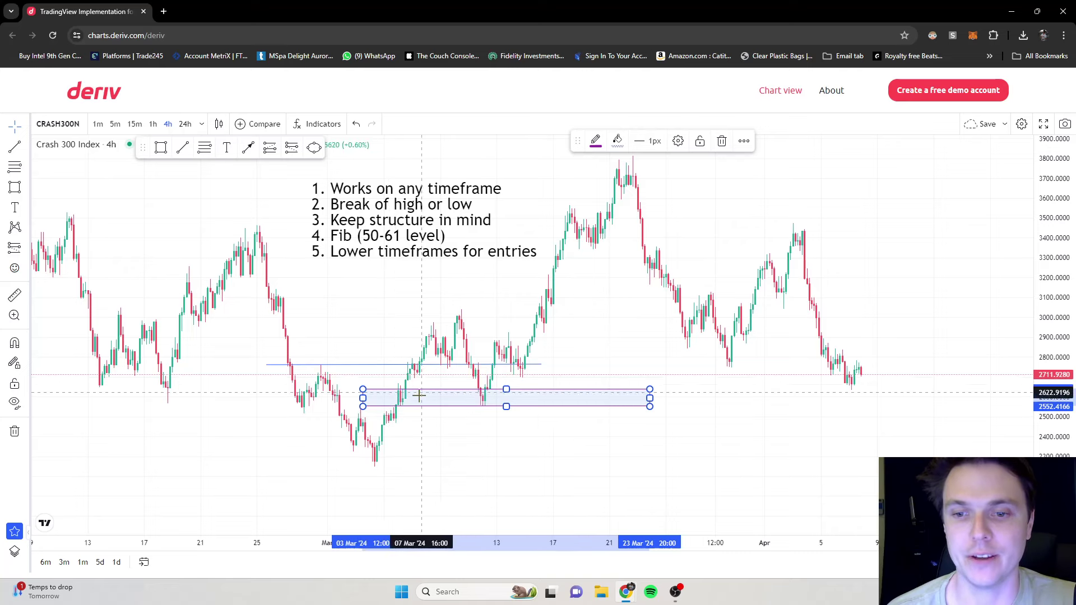
# Switch the chart from the 4-hour to the 1-hour timeframe to study the marked zone.
pyautogui.moveTo(513, 440); pyautogui.dragTo(556, 410)
pyautogui.moveTo(1042, 414); pyautogui.dragTo(1034, 386)
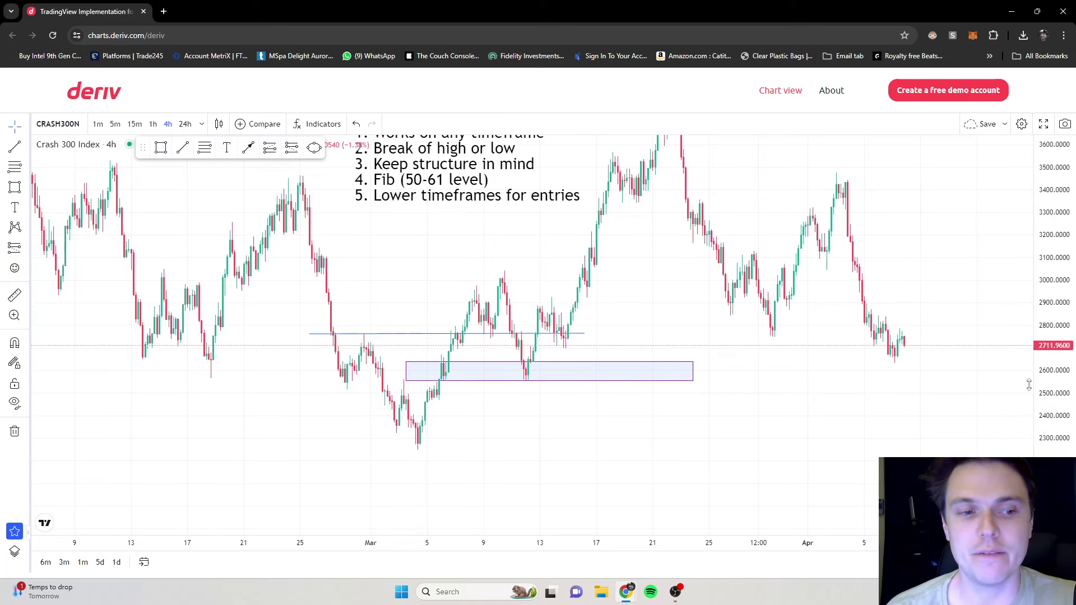
pyautogui.moveTo(928, 405); pyautogui.dragTo(941, 427)
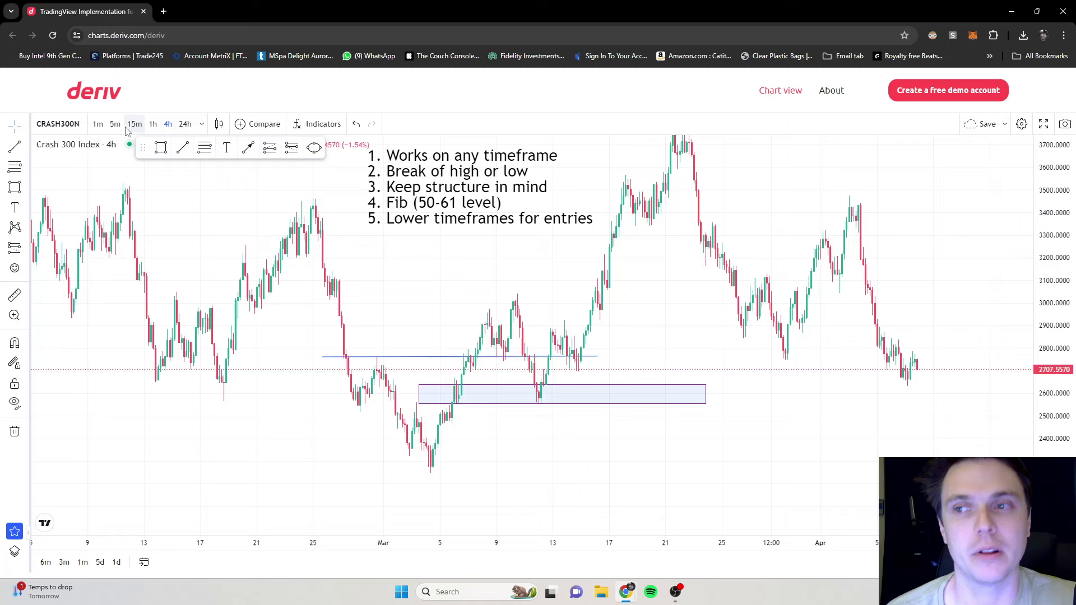
pyautogui.click(462, 387)
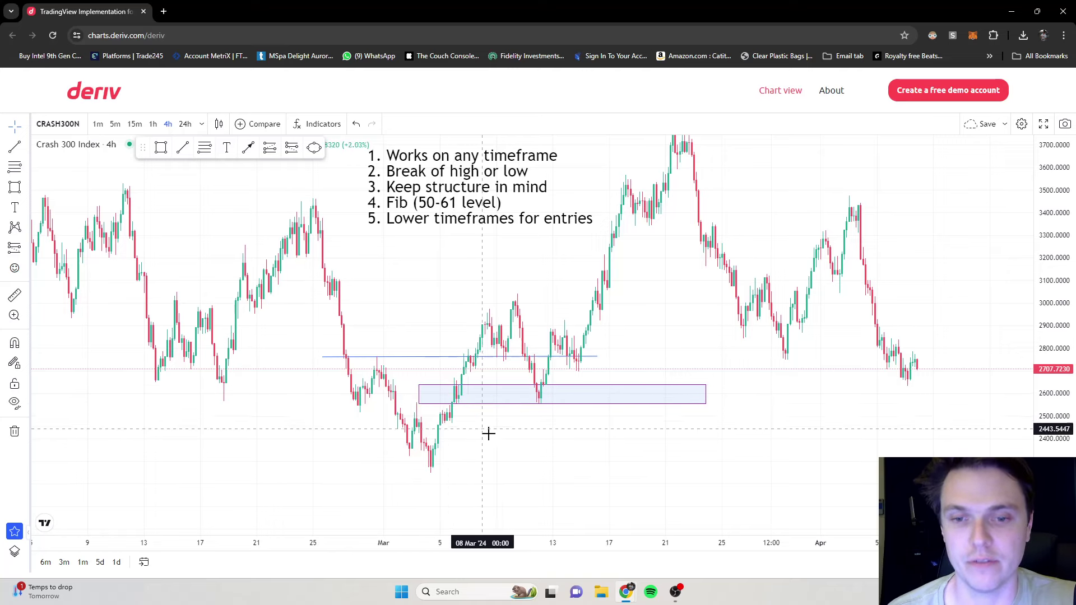
pyautogui.moveTo(1049, 432); pyautogui.dragTo(1049, 403)
pyautogui.moveTo(797, 401); pyautogui.dragTo(882, 368)
pyautogui.scroll(2, 973, 394)
pyautogui.moveTo(962, 379); pyautogui.dragTo(947, 419)
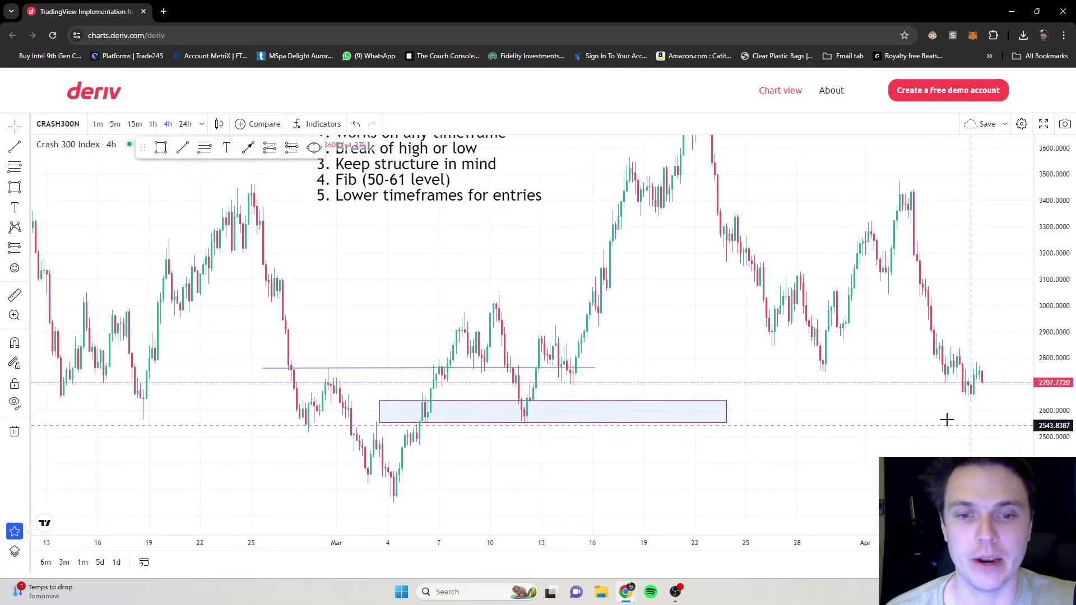
pyautogui.moveTo(1051, 384); pyautogui.dragTo(1052, 455)
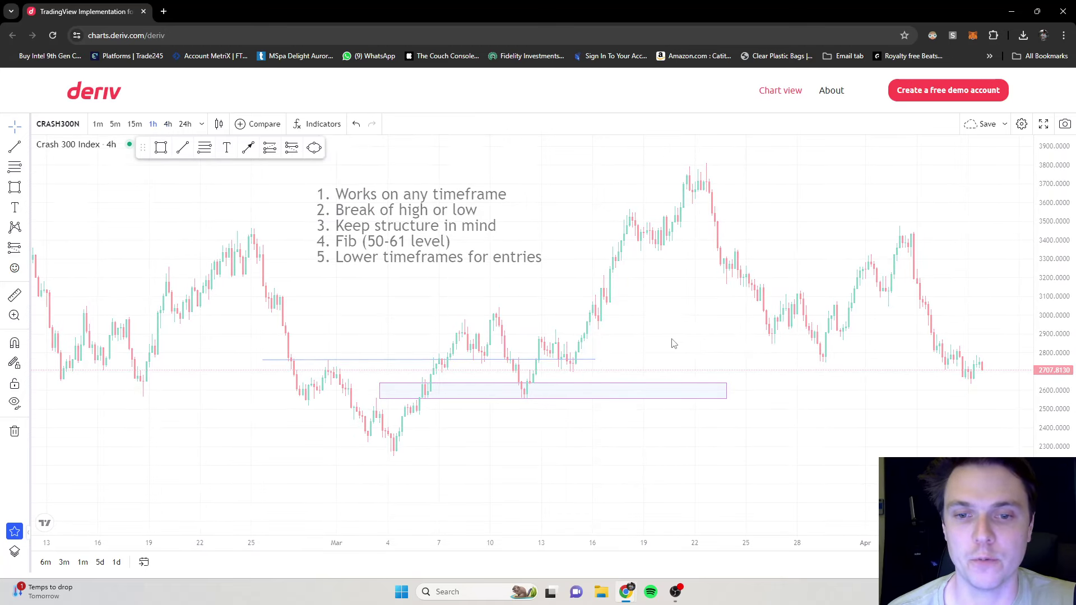
pyautogui.scroll(-12, 594, 337)
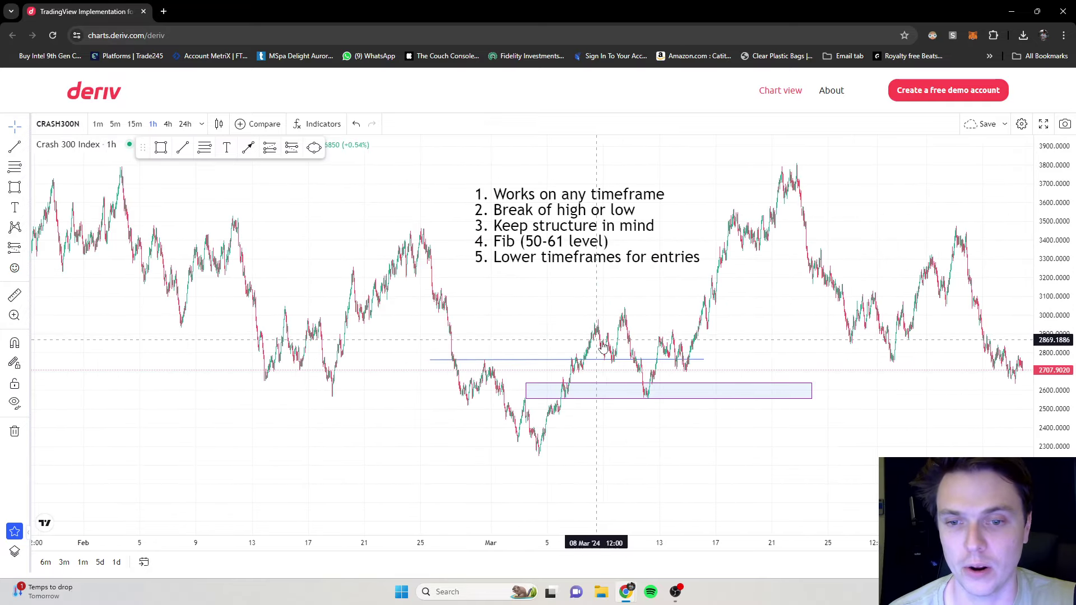
# Tighten the zone rectangle to about 2566–2621, starting at the 6 March consolidation.
pyautogui.scroll(4, 799, 392)
pyautogui.moveTo(731, 398); pyautogui.dragTo(920, 382)
pyautogui.scroll(4, 916, 386)
pyautogui.moveTo(785, 421); pyautogui.dragTo(987, 418)
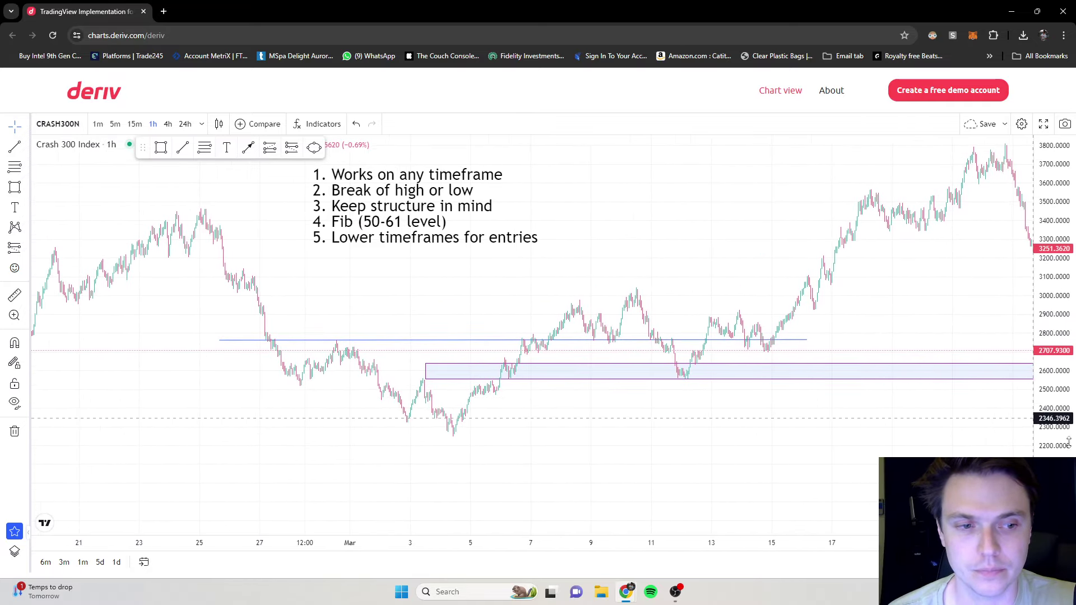
pyautogui.moveTo(1054, 419); pyautogui.dragTo(1054, 171)
pyautogui.scroll(5, 729, 306)
pyautogui.moveTo(657, 344); pyautogui.dragTo(863, 271)
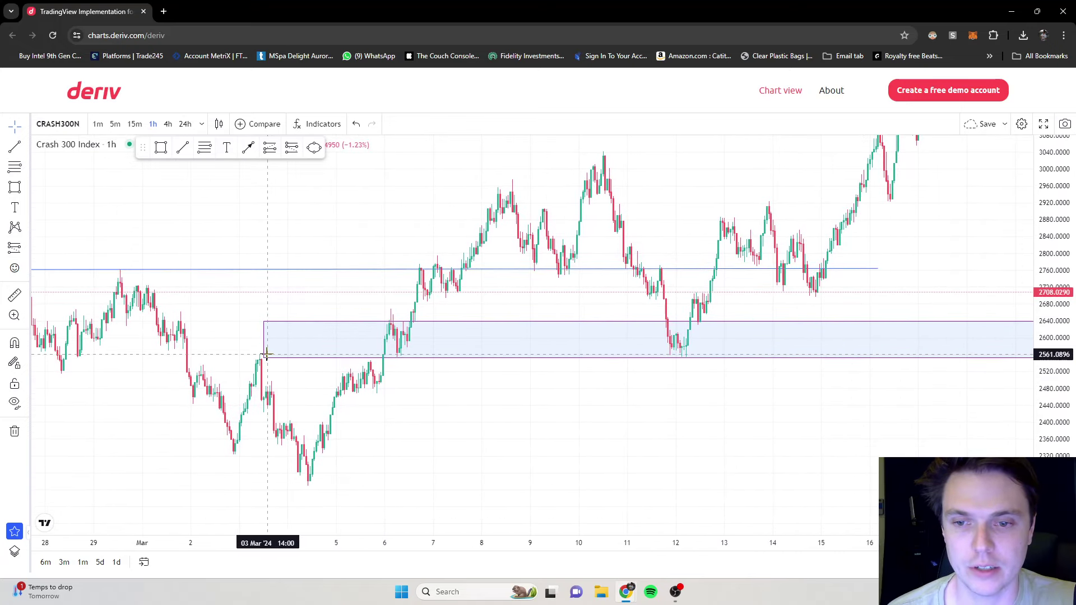
pyautogui.moveTo(264, 359)
pyautogui.mouseDown()
pyautogui.moveTo(370, 352)
pyautogui.moveTo(389, 329)
pyautogui.mouseUp()
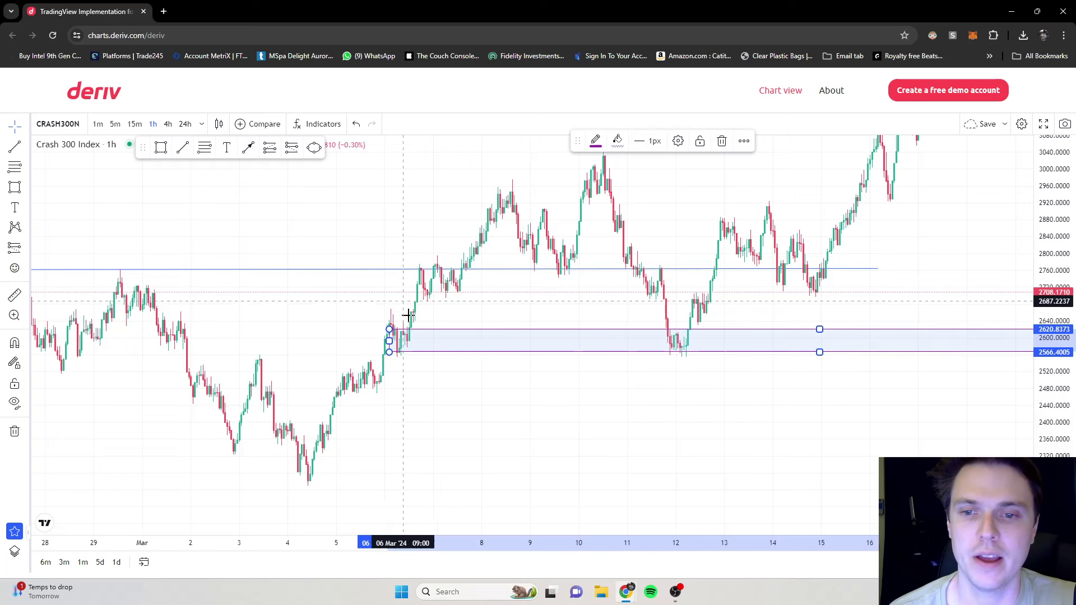
# Place a long position at the zone's upper edge near 2620.84, with the stop at about 2539.85 and the target at about 3043.05.
pyautogui.moveTo(667, 221); pyautogui.dragTo(598, 220)
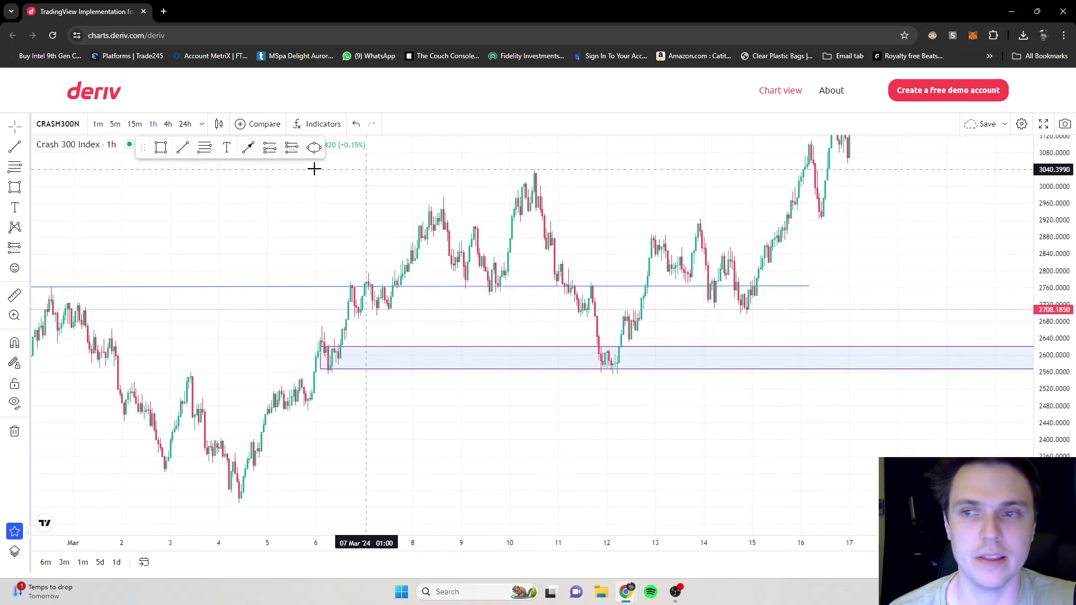
pyautogui.click(271, 149)
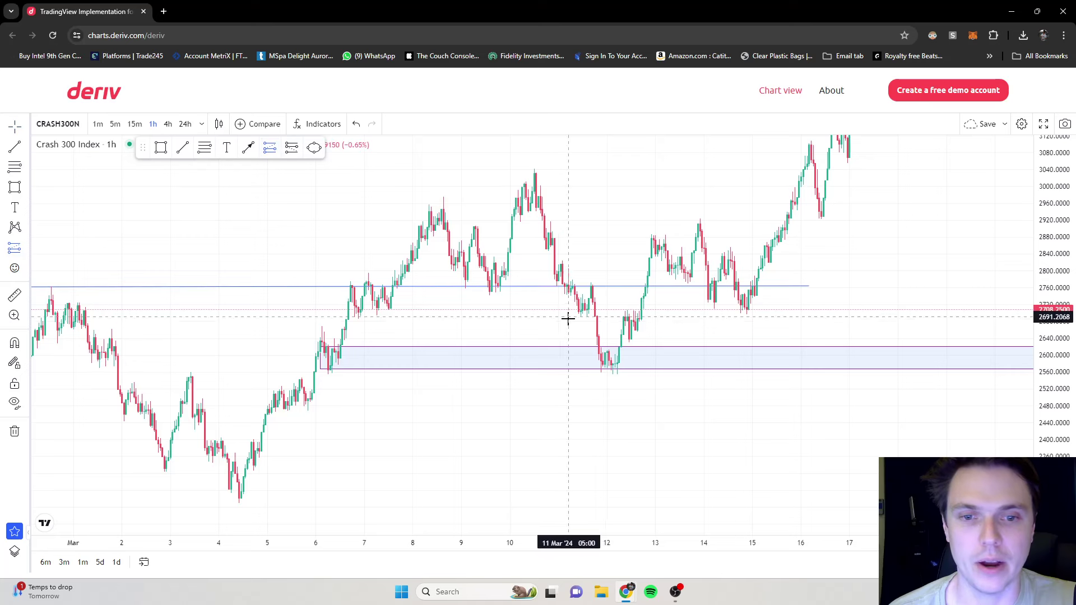
pyautogui.click(588, 346)
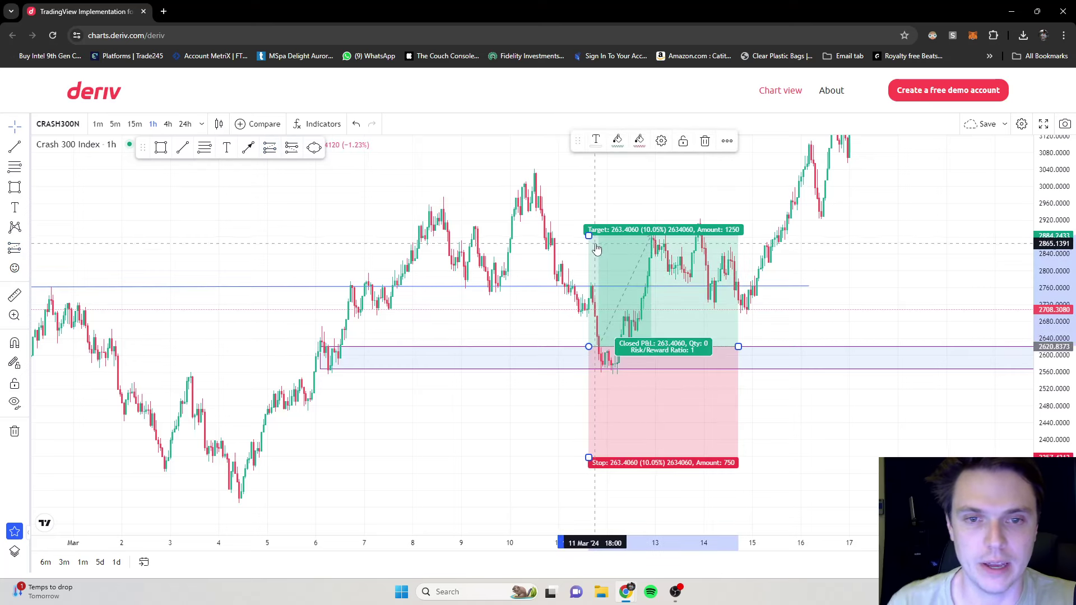
pyautogui.moveTo(589, 458); pyautogui.dragTo(589, 381)
pyautogui.scroll(-3, 610, 231)
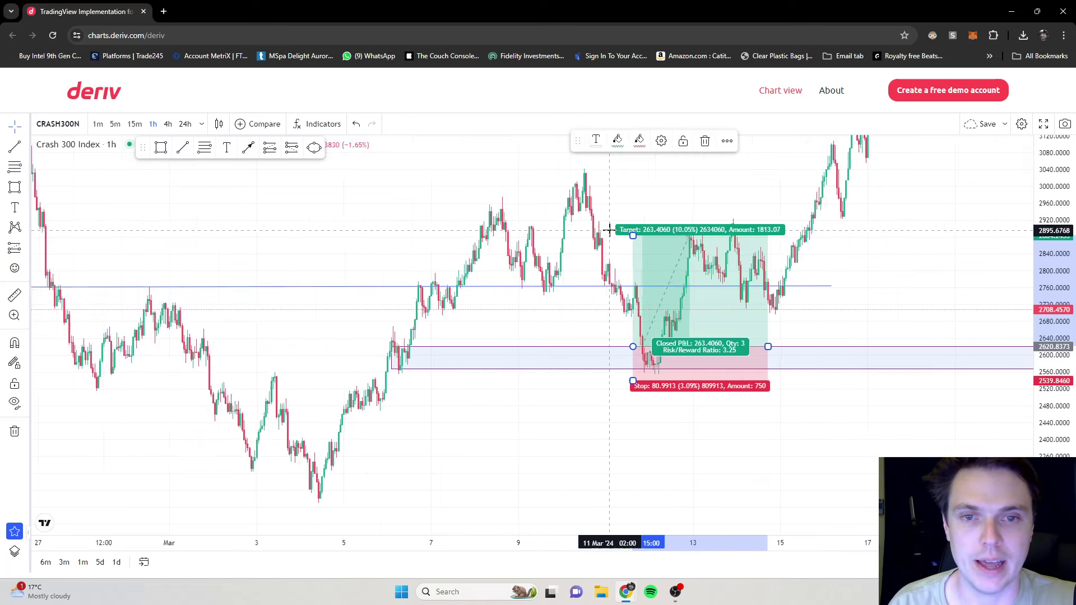
pyautogui.scroll(4, 644, 237)
pyautogui.moveTo(559, 236); pyautogui.dragTo(560, 168)
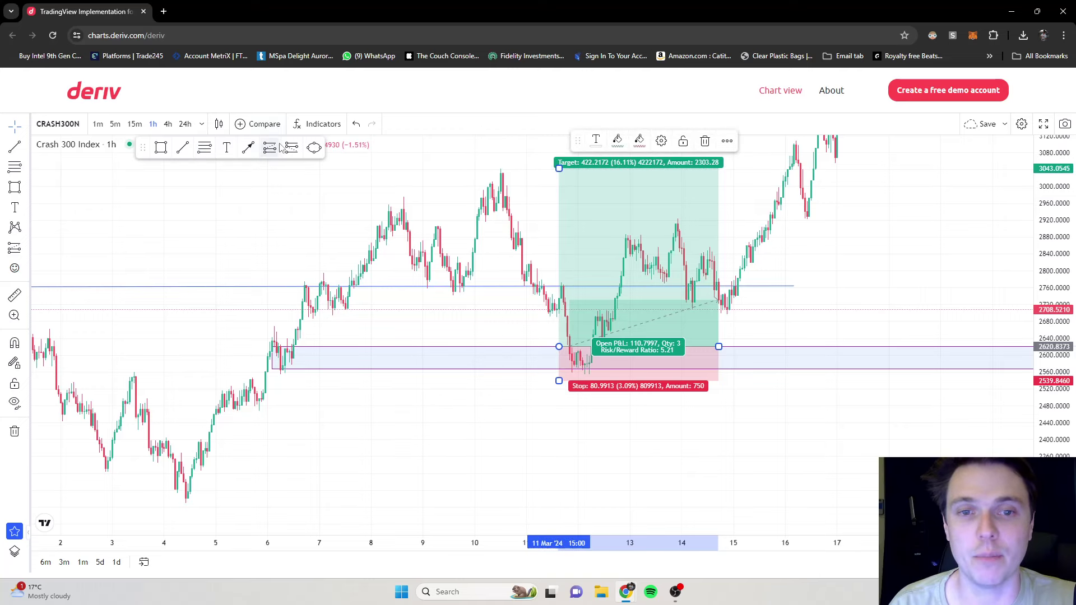
# Return the chart to the 4-hour timeframe and delete the long position drawing.
pyautogui.click(168, 124)
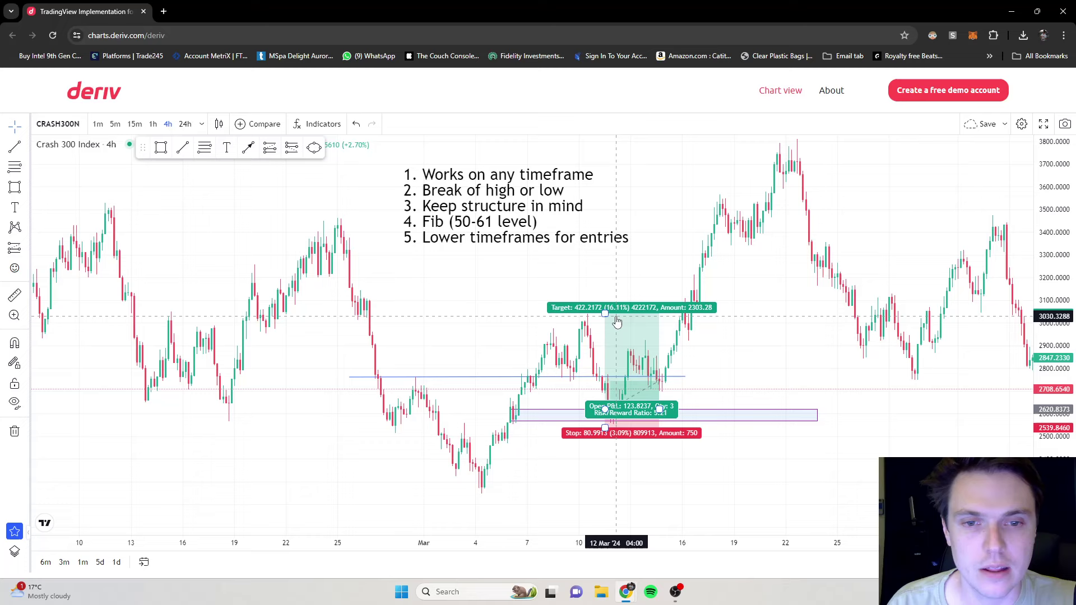
pyautogui.click(605, 315)
pyautogui.press('Delete')
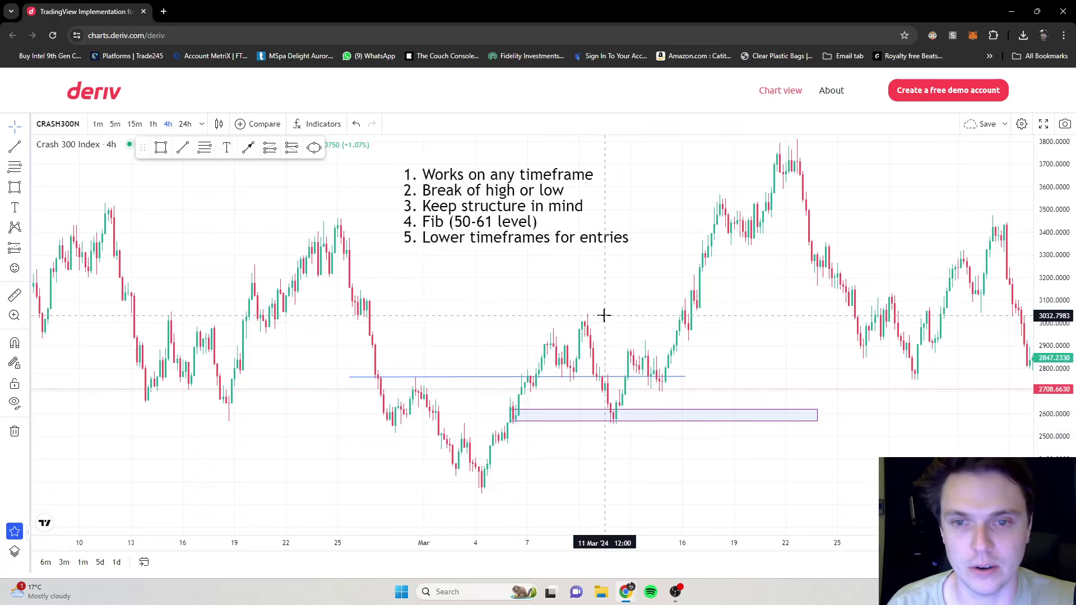
# Draw a Fib retracement from the early-March low near 2254.92 up to the 10 March high near 3042.68.
pyautogui.moveTo(534, 223); pyautogui.dragTo(559, 203)
pyautogui.click(205, 148)
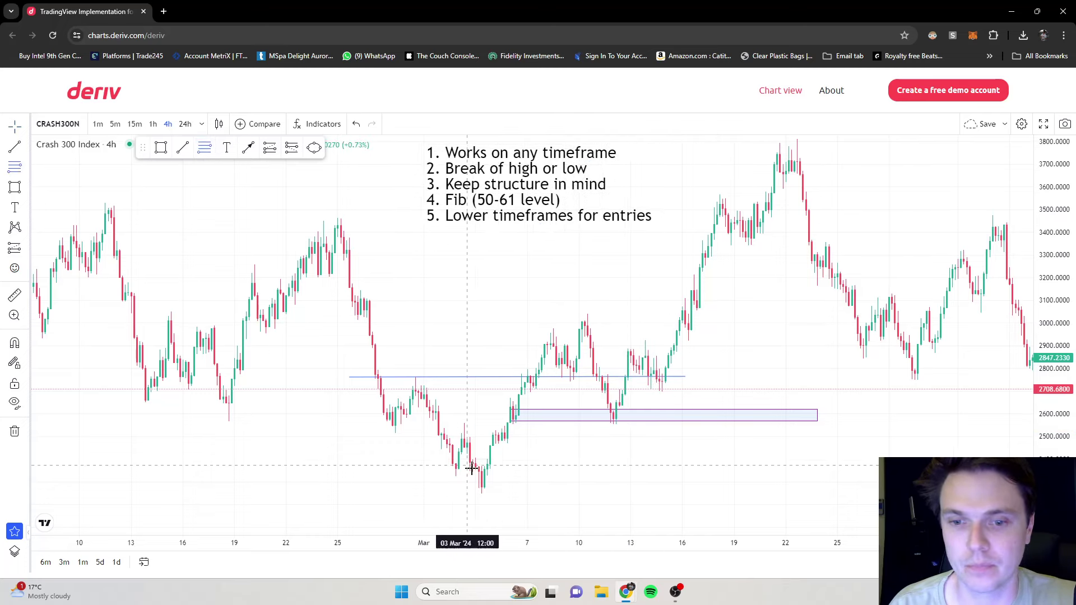
pyautogui.click(473, 492)
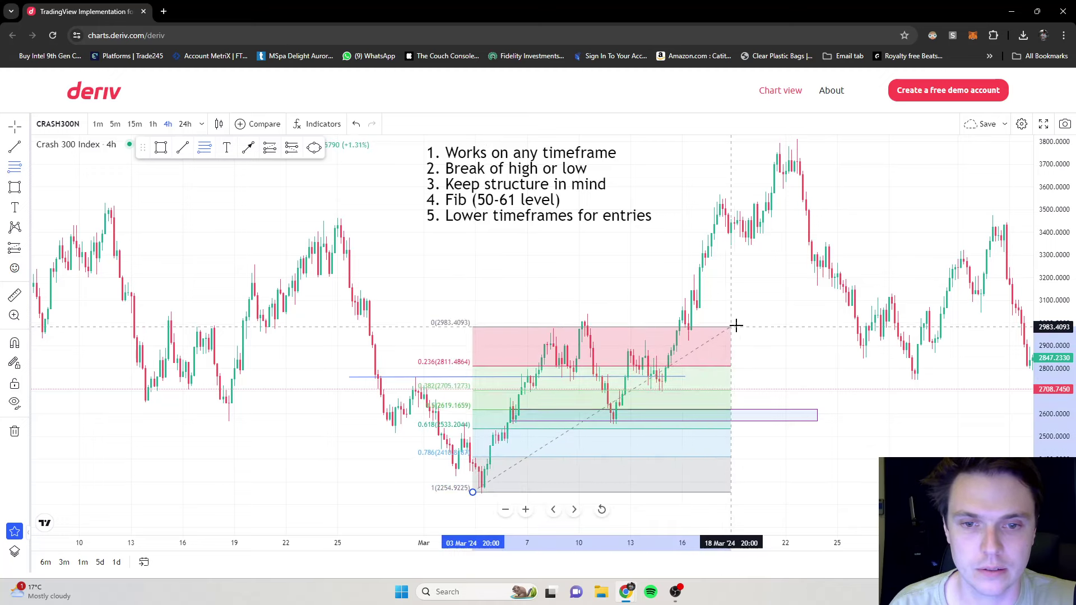
pyautogui.click(758, 314)
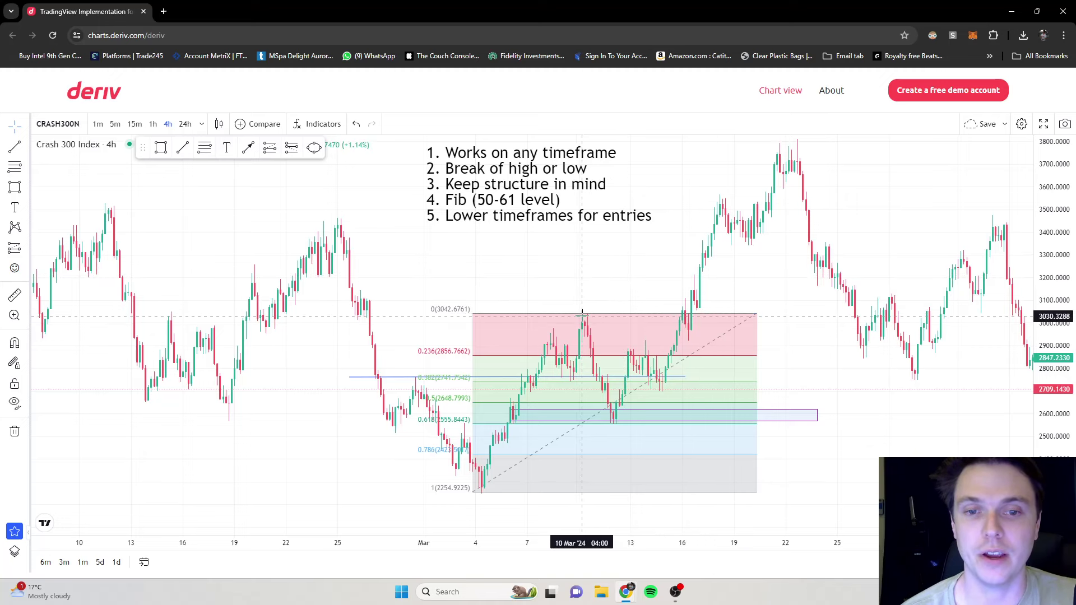
# Move the notes clear of the price action and draw a trend line at about 3460 from 24 February to 22 March.
pyautogui.moveTo(493, 180); pyautogui.dragTo(528, 162)
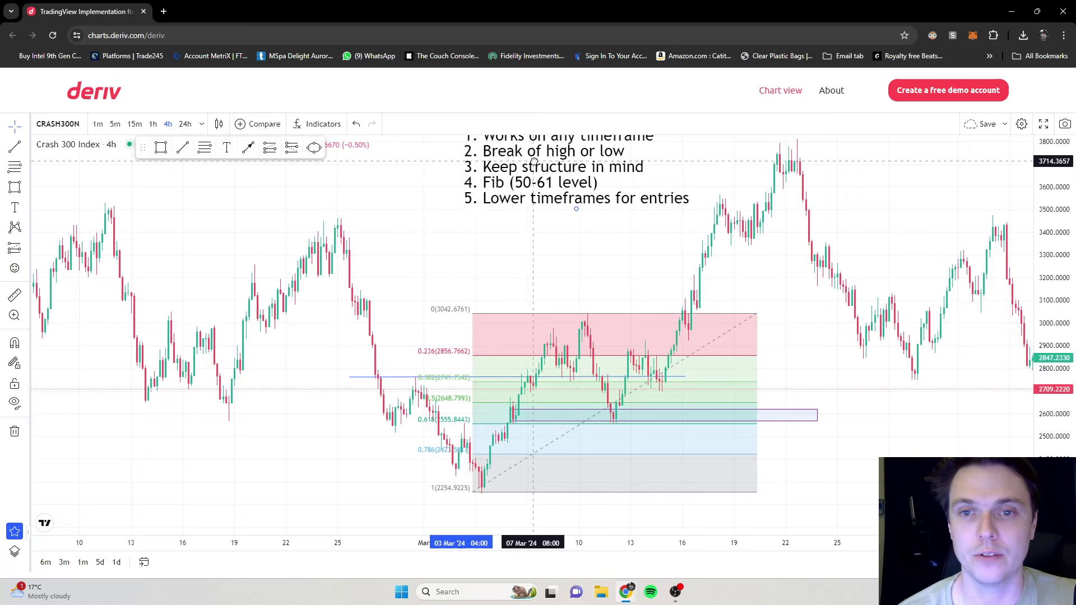
pyautogui.click(185, 148)
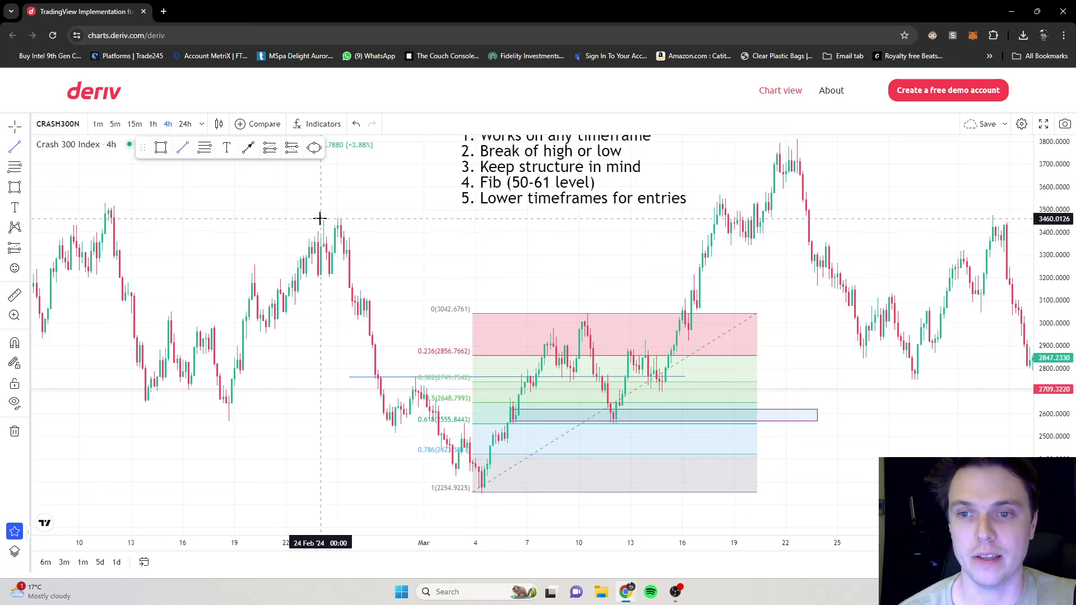
pyautogui.click(321, 219)
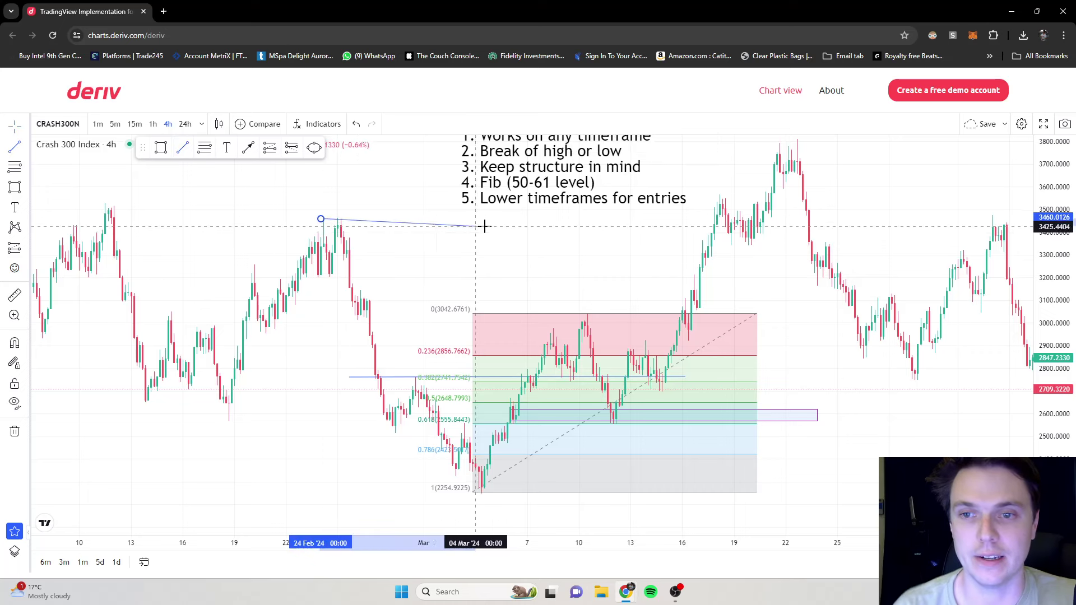
pyautogui.click(799, 219)
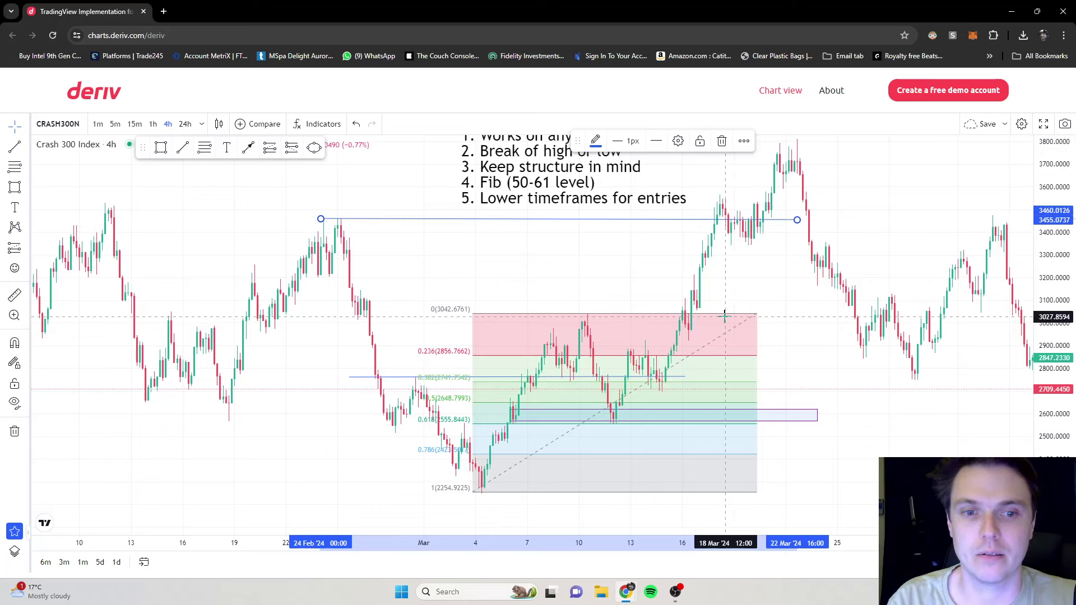
# Delete the Fib retracement and the trend line across the late-February highs.
pyautogui.click(726, 319)
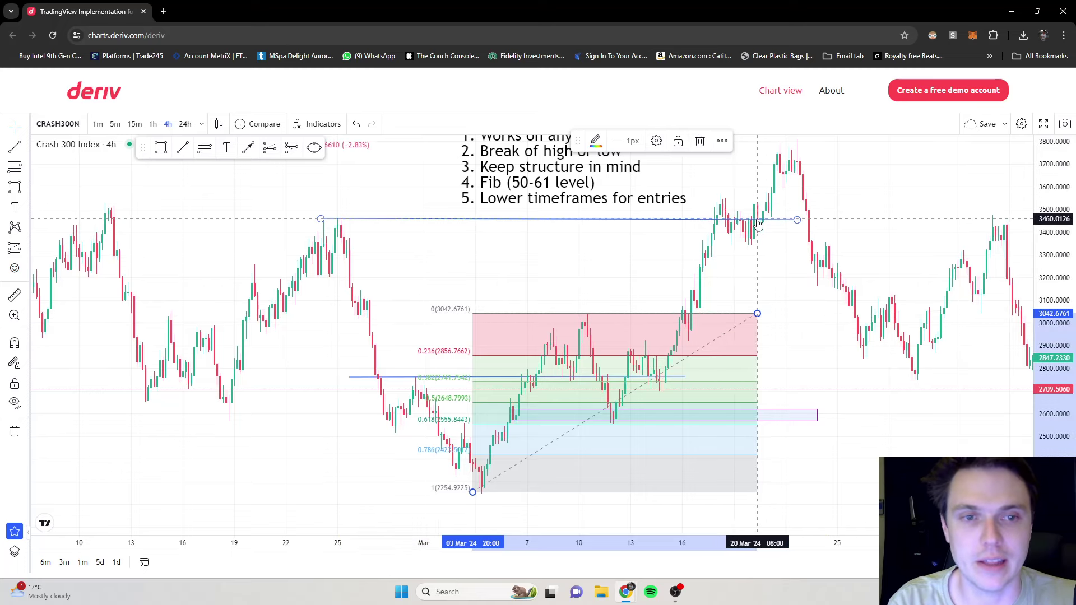
pyautogui.press('Delete')
pyautogui.click(709, 313)
pyautogui.press('Delete')
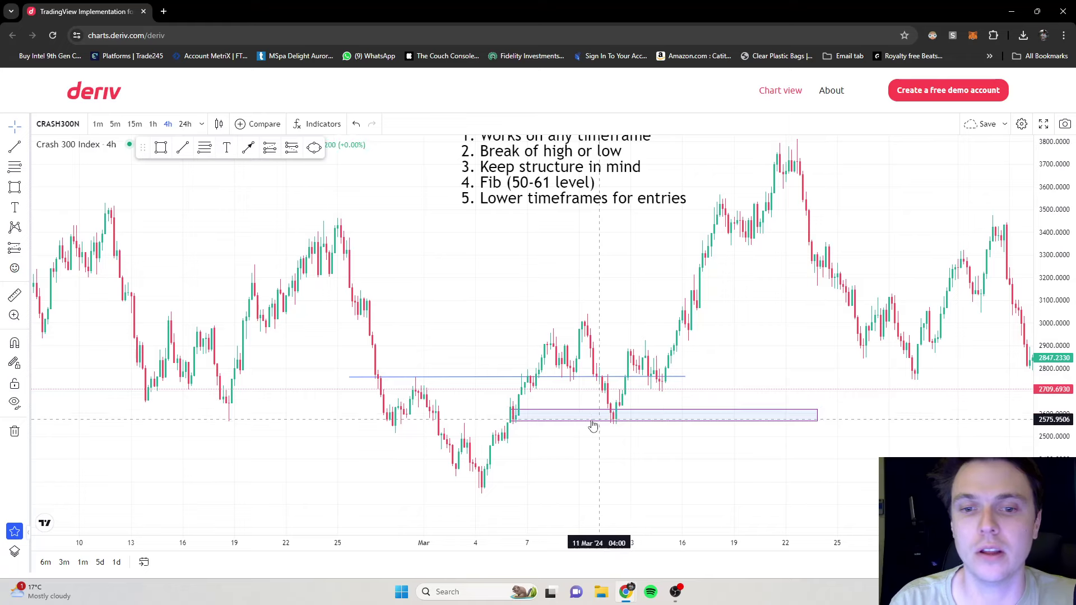
# Reposition the notes and draw an arrow from about 2785 on 18 March back to the rebound above the zone.
pyautogui.moveTo(552, 215); pyautogui.dragTo(532, 231)
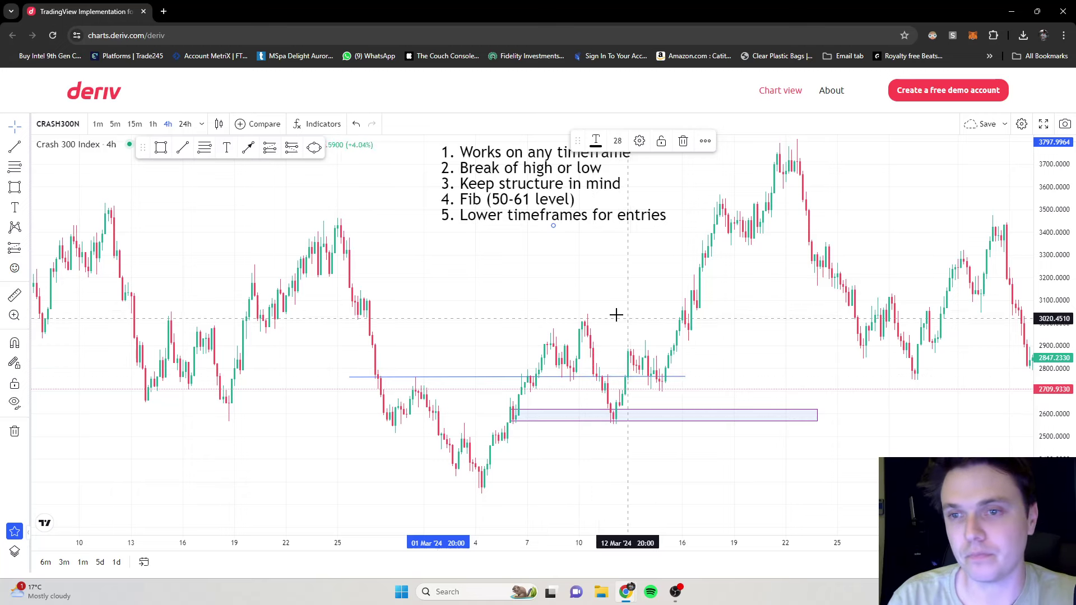
pyautogui.click(249, 146)
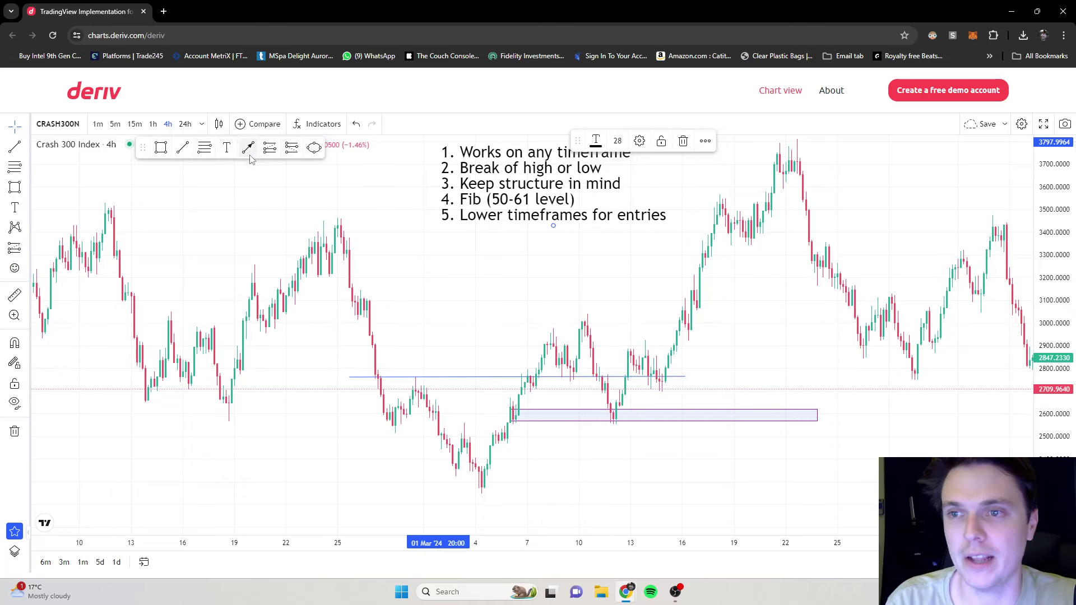
pyautogui.click(725, 371)
pyautogui.click(629, 394)
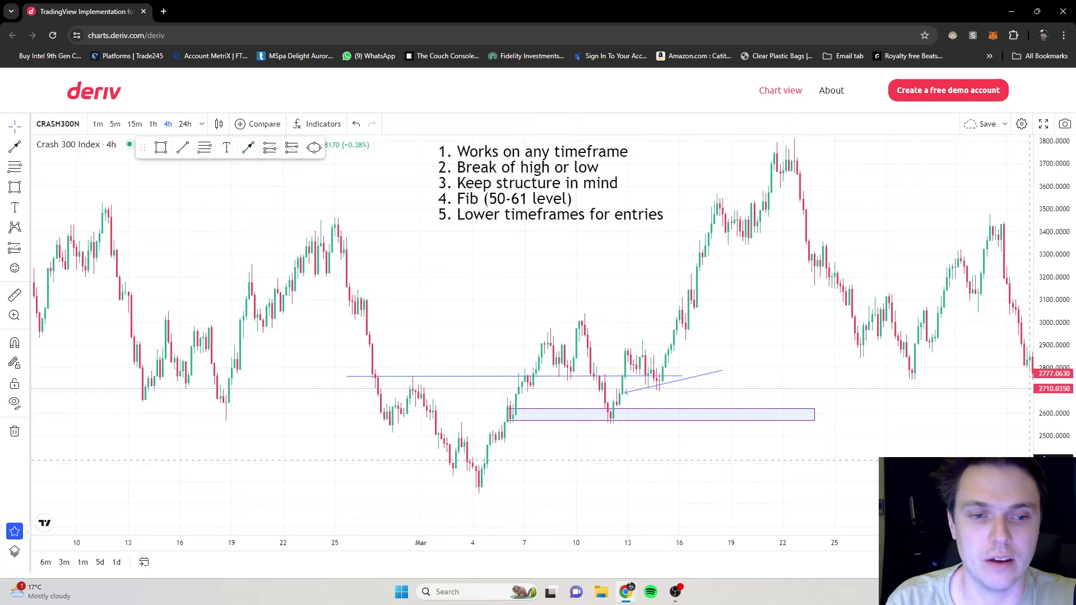
# Bring the notes back beside the February–March candles and delete the arrow above the zone.
pyautogui.moveTo(1052, 485); pyautogui.dragTo(1052, 356)
pyautogui.moveTo(808, 364); pyautogui.dragTo(897, 264)
pyautogui.scroll(5, 897, 264)
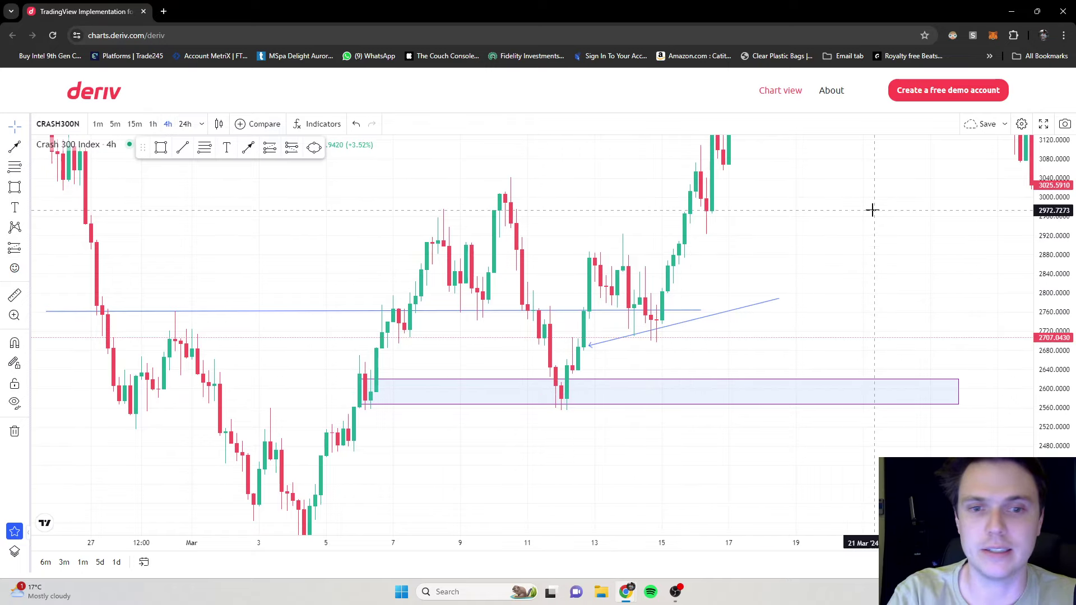
pyautogui.scroll(-2, 872, 213)
pyautogui.scroll(-4, 992, 318)
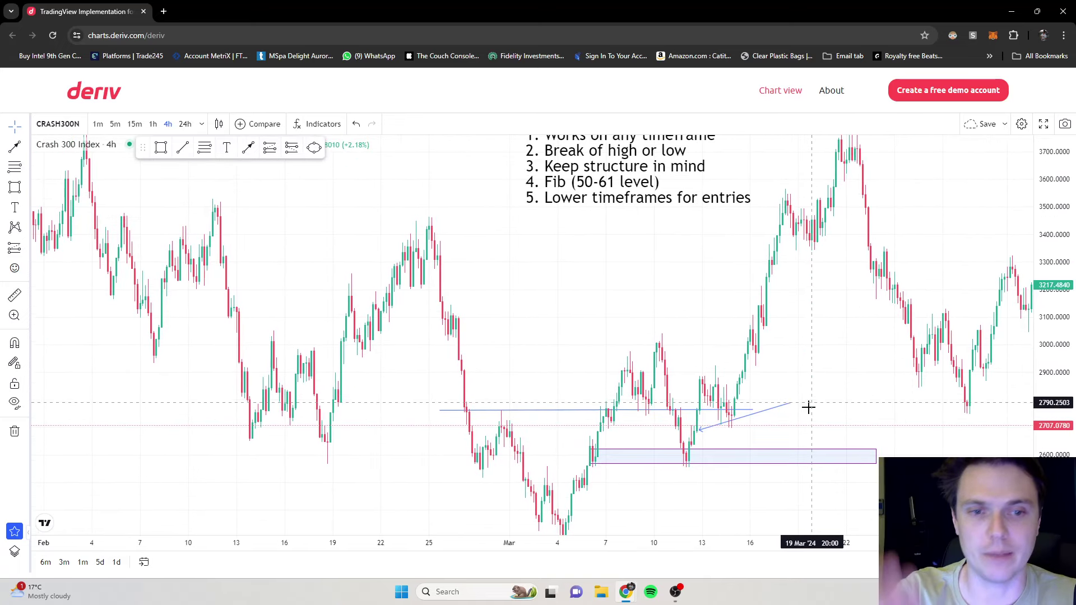
pyautogui.moveTo(821, 363); pyautogui.dragTo(764, 395)
pyautogui.moveTo(570, 229); pyautogui.dragTo(548, 254)
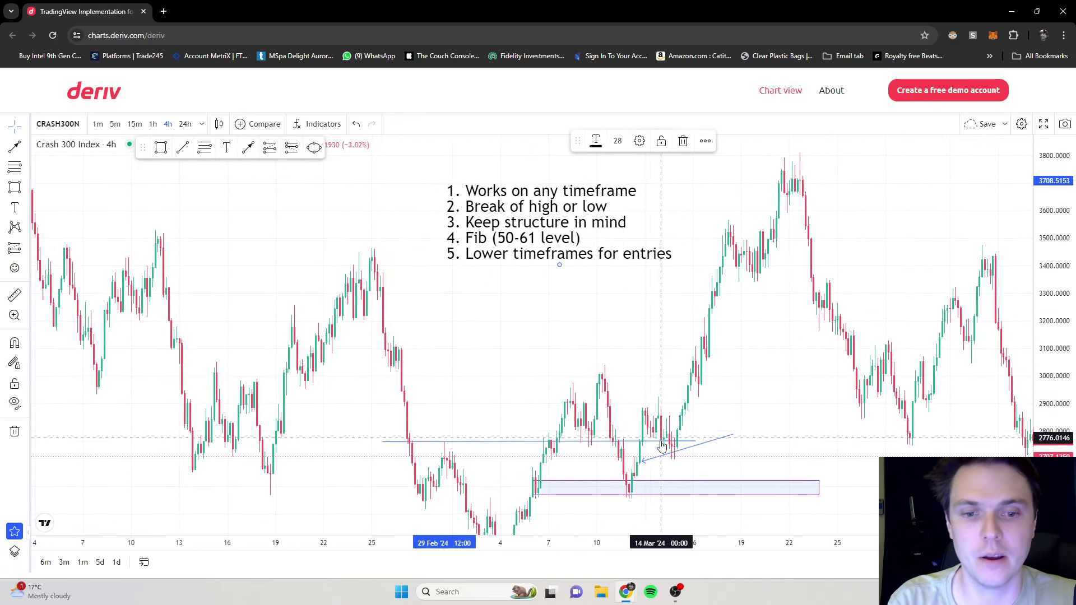
pyautogui.click(668, 464)
pyautogui.press('Delete')
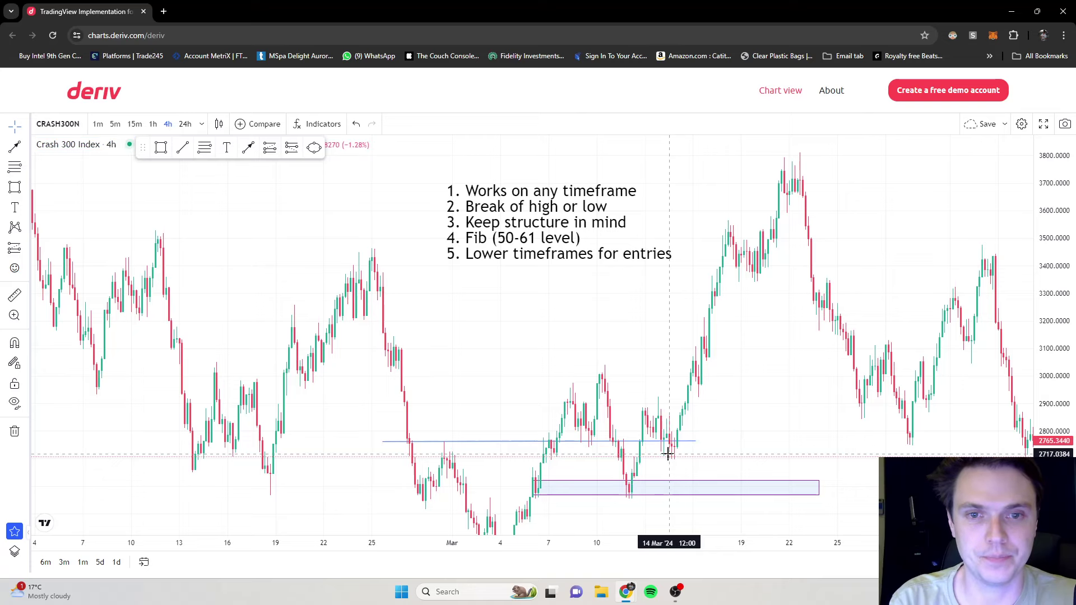
# Delete the zone rectangle and the blue structure line above it.
pyautogui.moveTo(726, 454); pyautogui.dragTo(612, 430)
pyautogui.click(628, 452)
pyautogui.press('Delete')
pyautogui.click(548, 425)
pyautogui.press('Delete')
# Reposition the notes and draw a horizontal trend line at about 3341 from 16 March to about 30 March.
pyautogui.moveTo(602, 373); pyautogui.dragTo(529, 452)
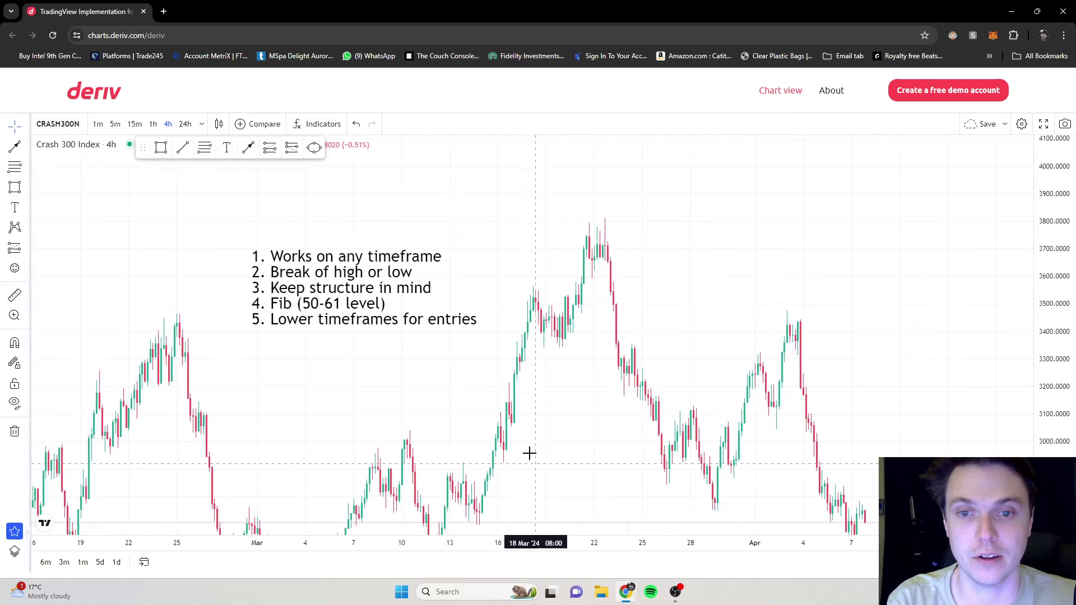
pyautogui.moveTo(347, 283); pyautogui.dragTo(327, 245)
pyautogui.click(182, 148)
pyautogui.scroll(1, 587, 323)
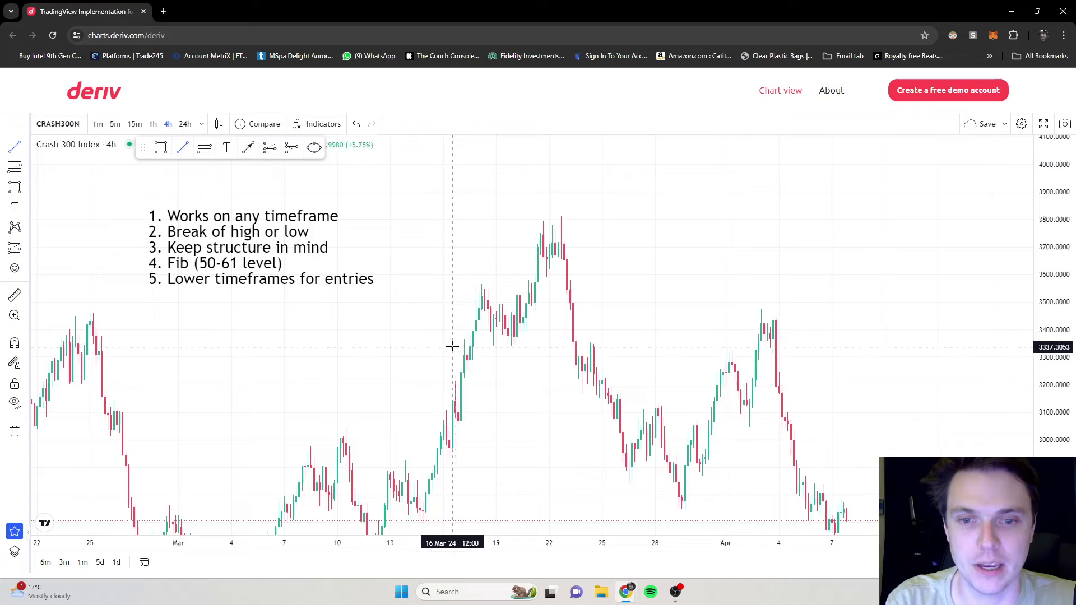
pyautogui.click(685, 346)
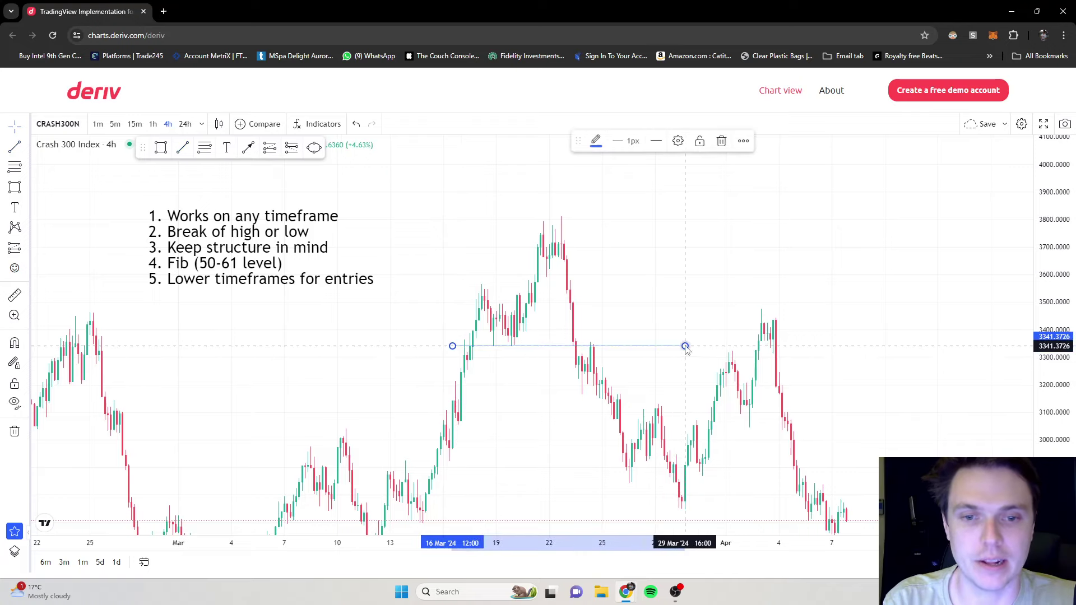
pyautogui.moveTo(684, 347); pyautogui.dragTo(694, 347)
# Shift the notes nearer the price peak and extend the structure-break line to about 11 April.
pyautogui.moveTo(669, 310); pyautogui.dragTo(642, 270)
pyautogui.moveTo(1058, 310); pyautogui.dragTo(1059, 337)
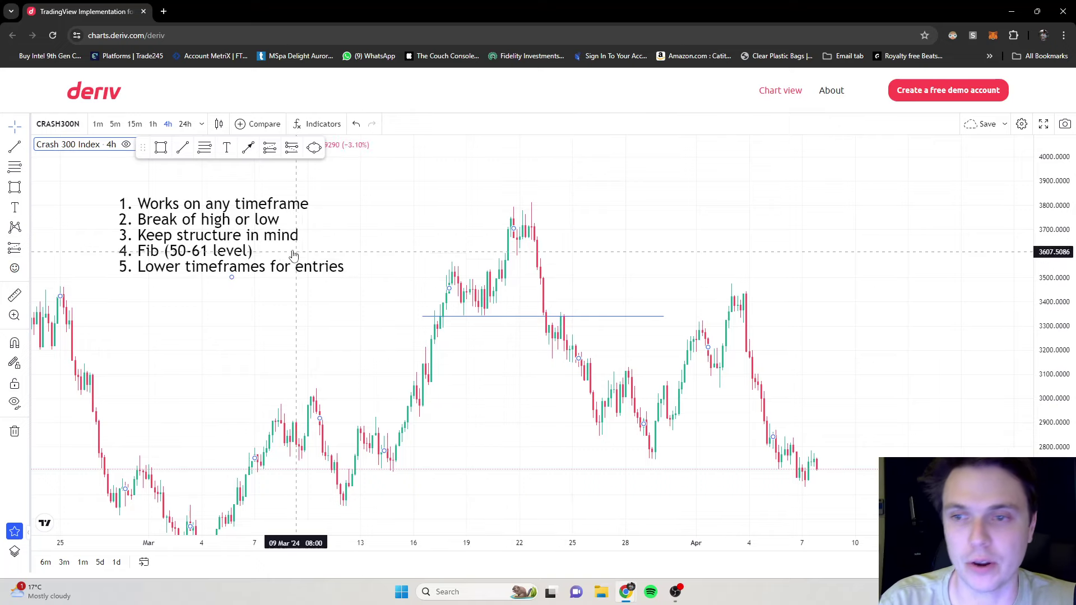
pyautogui.moveTo(296, 250); pyautogui.dragTo(349, 257)
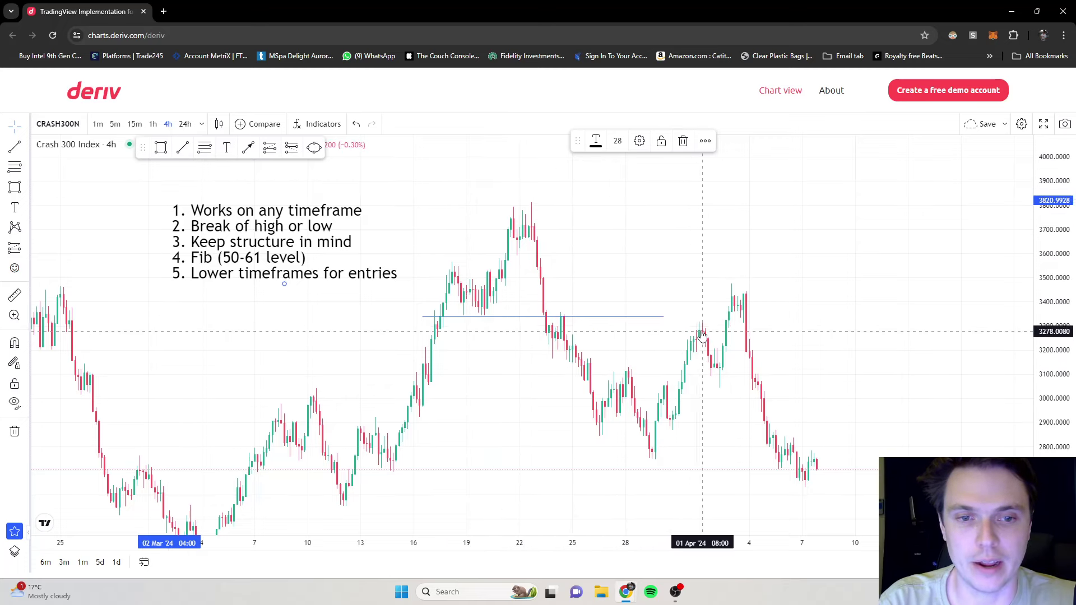
pyautogui.moveTo(664, 317)
pyautogui.mouseDown()
pyautogui.moveTo(864, 318)
pyautogui.moveTo(856, 289)
pyautogui.mouseUp()
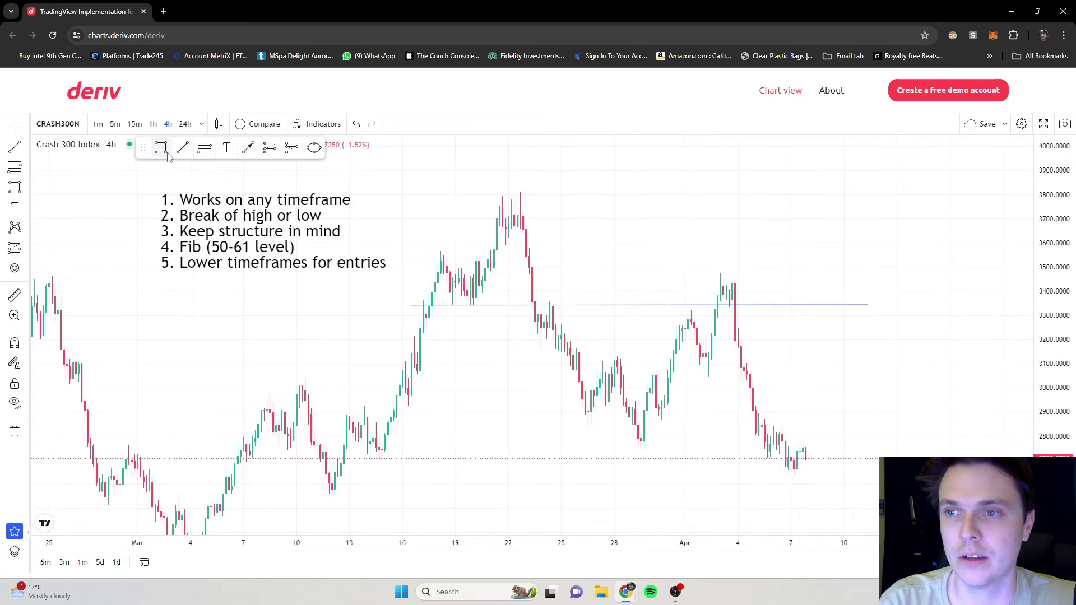
# Draw a Fib retracement from the 22 March high at about 3811.71 down to the late-March low at about 2746.63.
pyautogui.click(207, 149)
pyautogui.moveTo(514, 192)
pyautogui.mouseDown()
pyautogui.moveTo(747, 452)
pyautogui.moveTo(874, 449)
pyautogui.mouseUp()
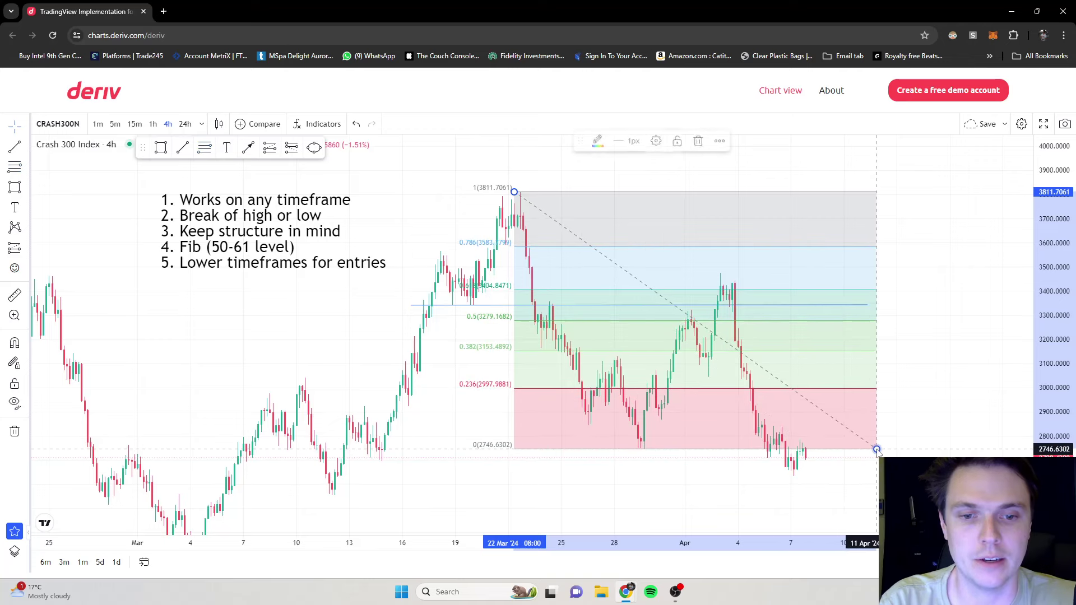
pyautogui.moveTo(247, 515); pyautogui.dragTo(257, 442)
pyautogui.moveTo(608, 442); pyautogui.dragTo(572, 509)
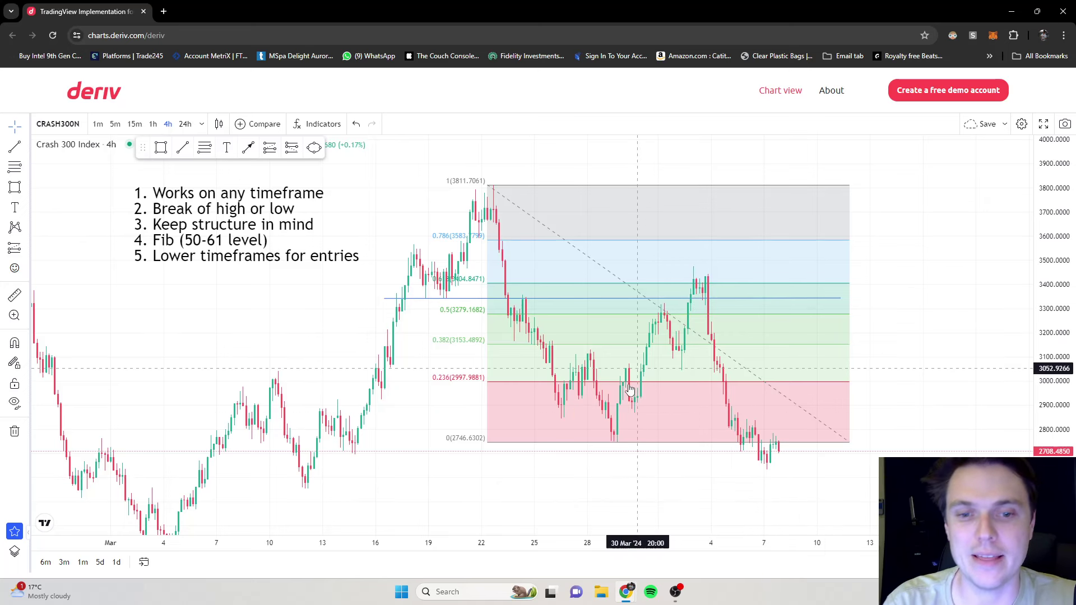
# Mark the Fib 0.5–0.618 band with a rectangle at about 3279–3405 and delete the Fib retracement.
pyautogui.click(161, 147)
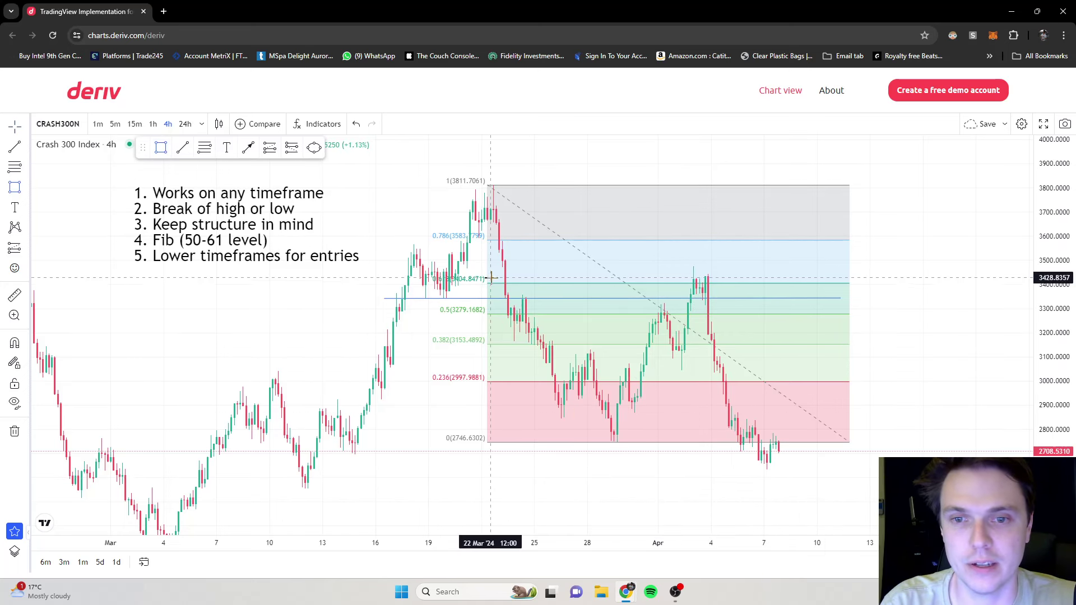
pyautogui.moveTo(458, 284); pyautogui.dragTo(927, 314)
pyautogui.moveTo(837, 237); pyautogui.dragTo(833, 233)
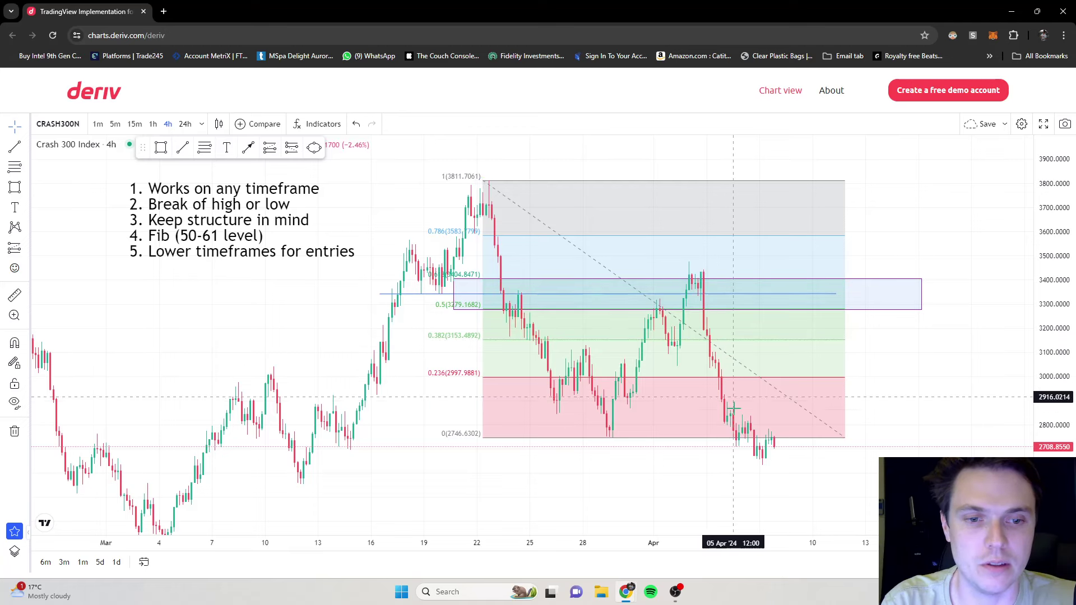
pyautogui.click(832, 443)
pyautogui.press('Delete')
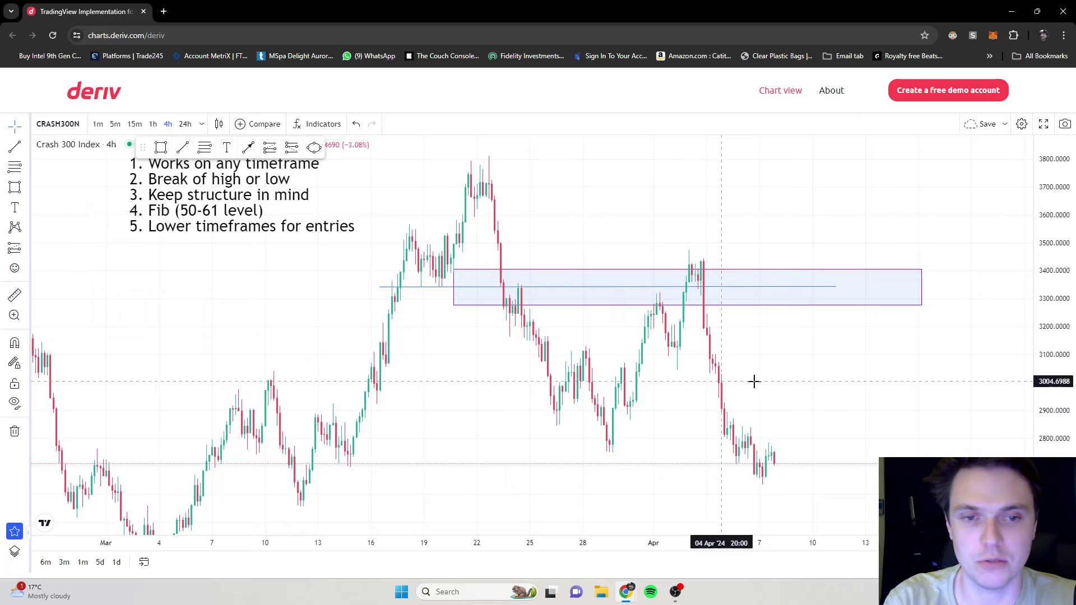
# Switch the chart to the 1-hour timeframe and bring the marked resistance zone into closer view.
pyautogui.moveTo(1062, 362); pyautogui.dragTo(1061, 332)
pyautogui.moveTo(781, 356); pyautogui.dragTo(803, 372)
pyautogui.scroll(2, 801, 371)
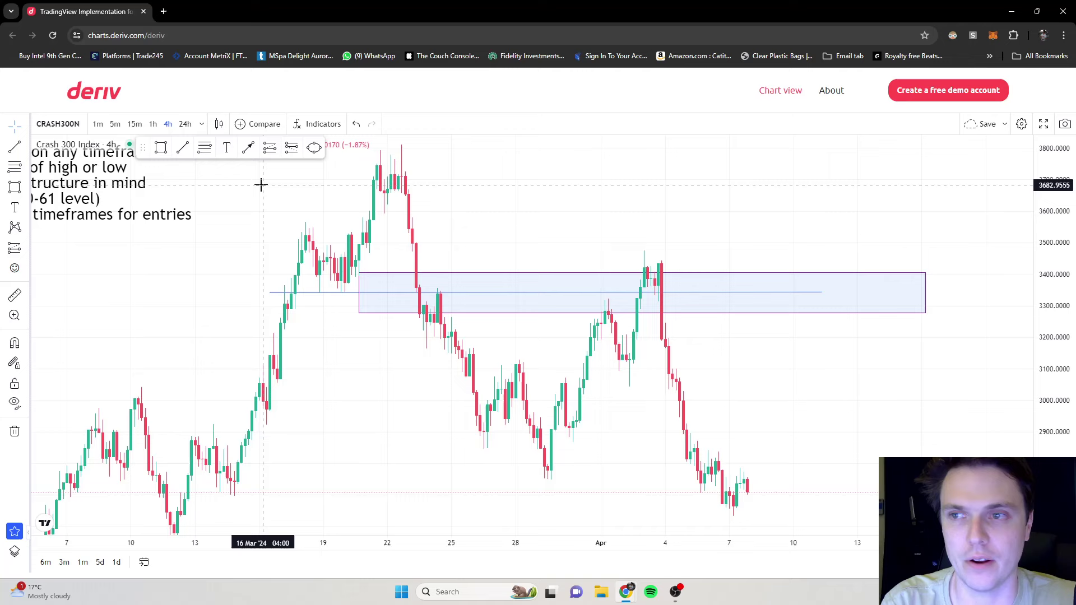
pyautogui.click(151, 123)
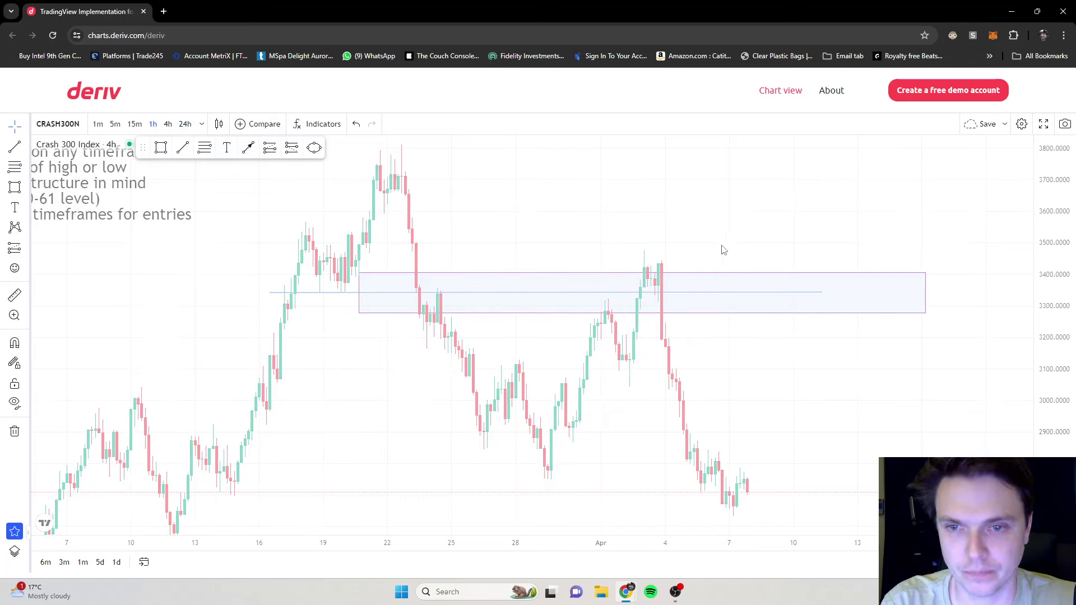
pyautogui.scroll(-10, 719, 242)
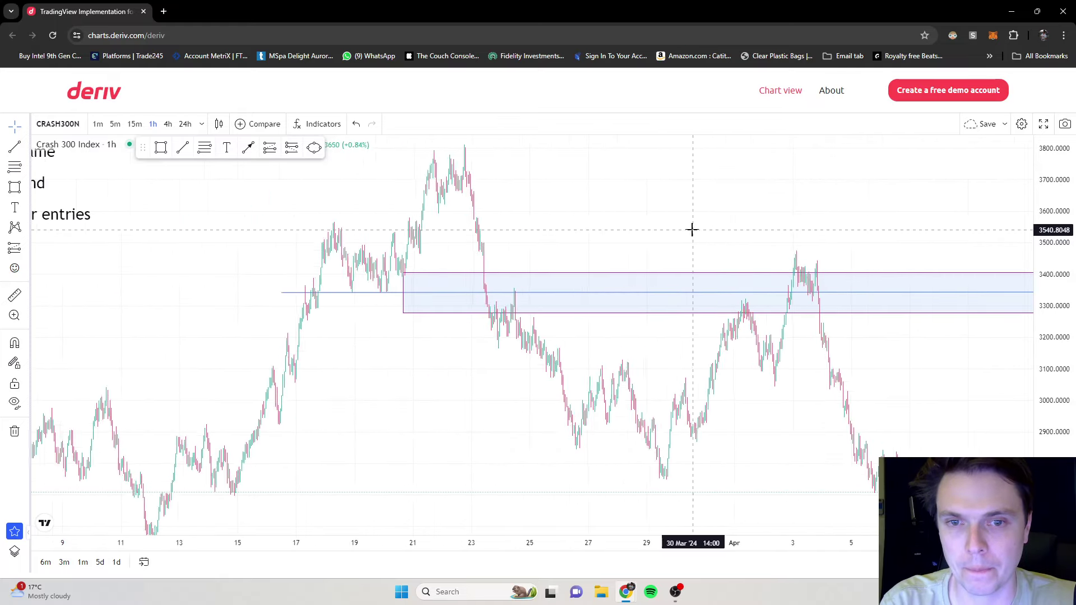
pyautogui.scroll(3, 692, 230)
pyautogui.moveTo(519, 209); pyautogui.dragTo(543, 204)
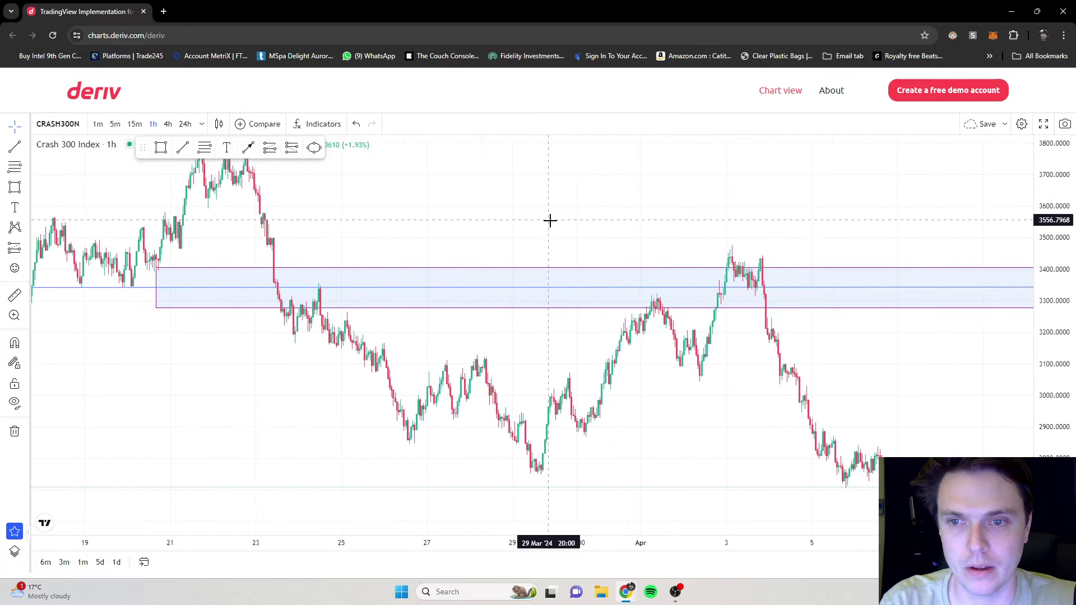
pyautogui.moveTo(1047, 354); pyautogui.dragTo(1044, 285)
pyautogui.moveTo(463, 190); pyautogui.dragTo(483, 219)
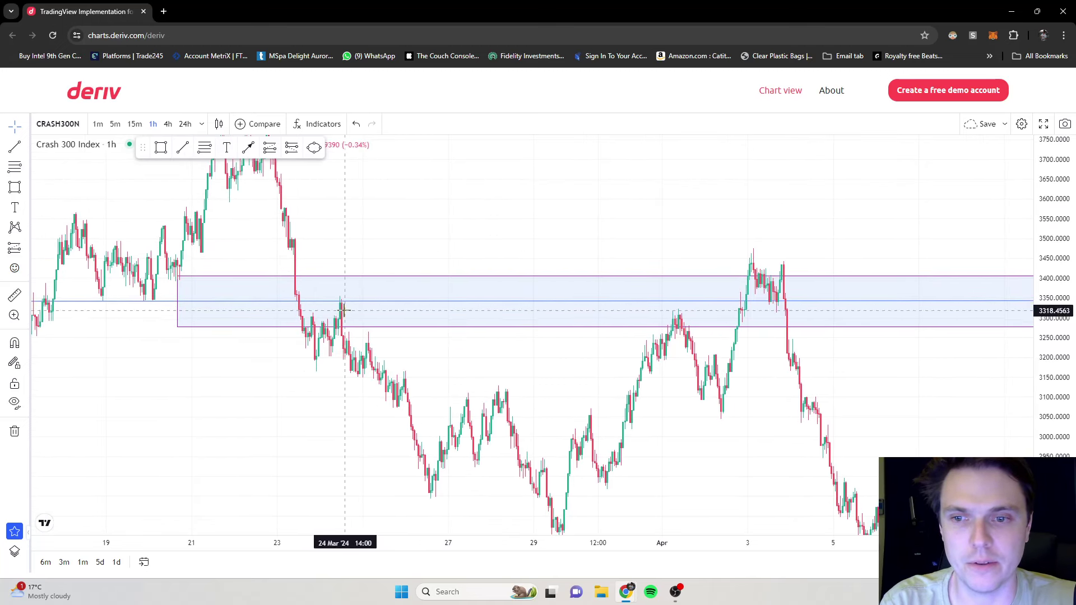
# Tighten the zone rectangle to start around 24 March, with its base at about 3297 and its upper edge on the structure line.
pyautogui.moveTo(178, 326); pyautogui.dragTo(322, 319)
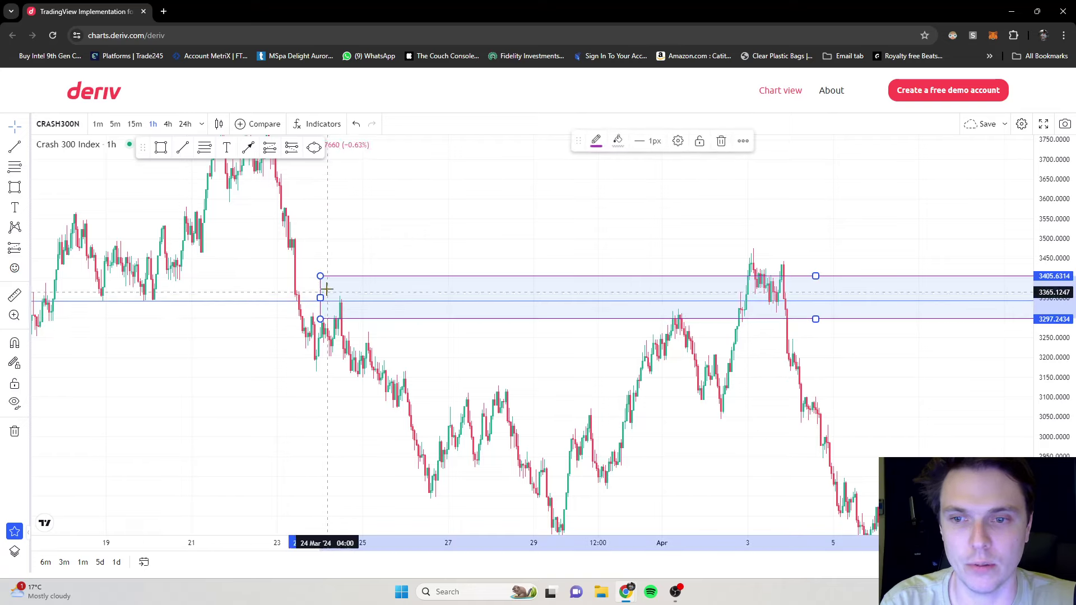
pyautogui.moveTo(322, 276); pyautogui.dragTo(325, 301)
pyautogui.moveTo(384, 264); pyautogui.dragTo(357, 229)
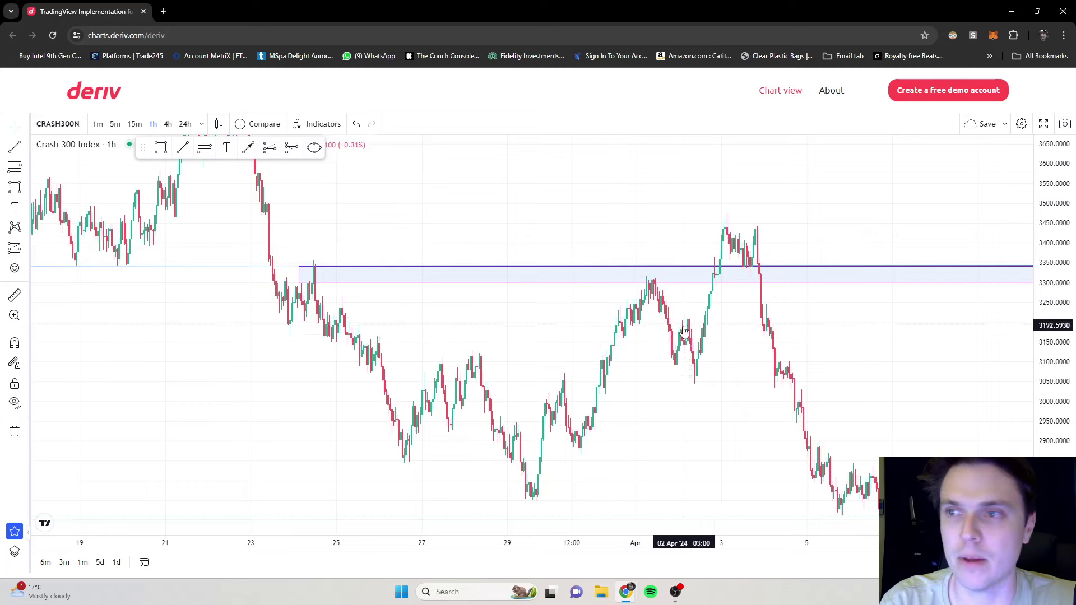
pyautogui.moveTo(615, 201); pyautogui.dragTo(613, 221)
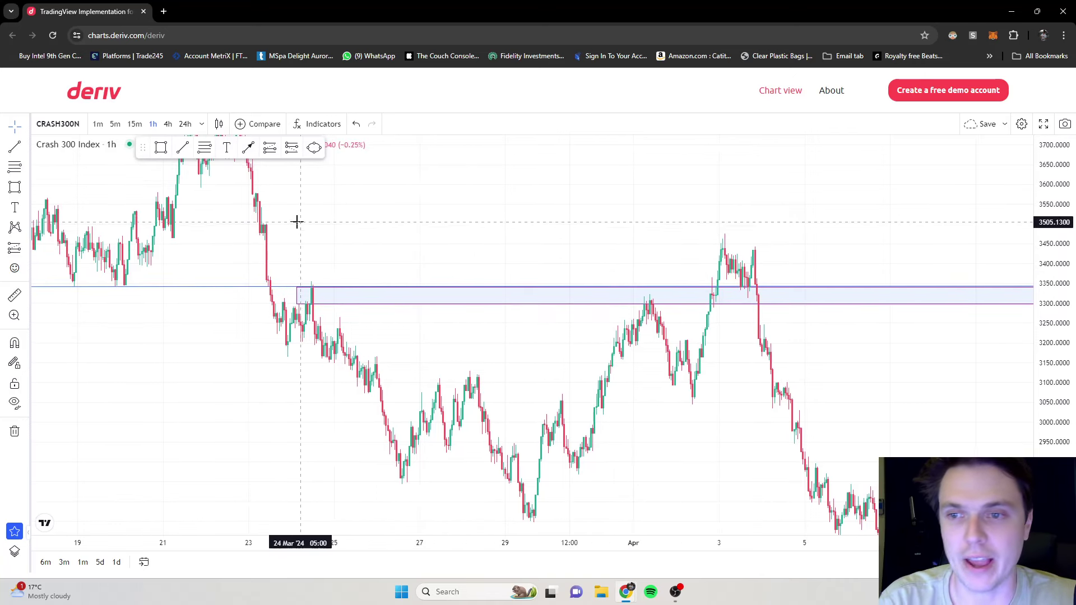
# Draw a rectangle above the existing resistance zone at about 3366–3458, spanning from 22 March to 6 April.
pyautogui.click(161, 148)
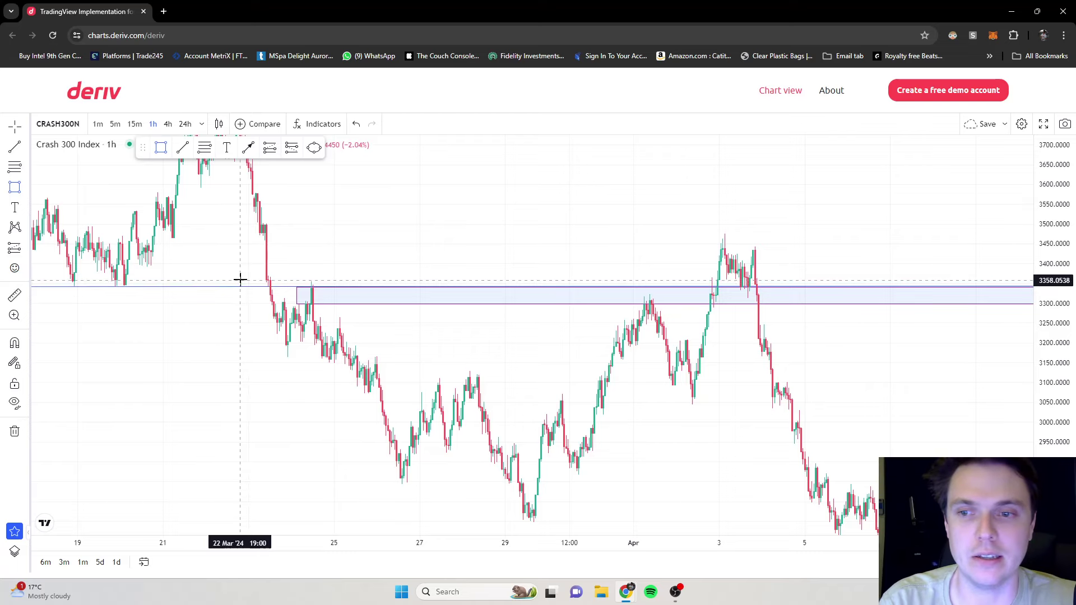
pyautogui.moveTo(243, 277); pyautogui.dragTo(855, 241)
pyautogui.moveTo(468, 228); pyautogui.dragTo(457, 226)
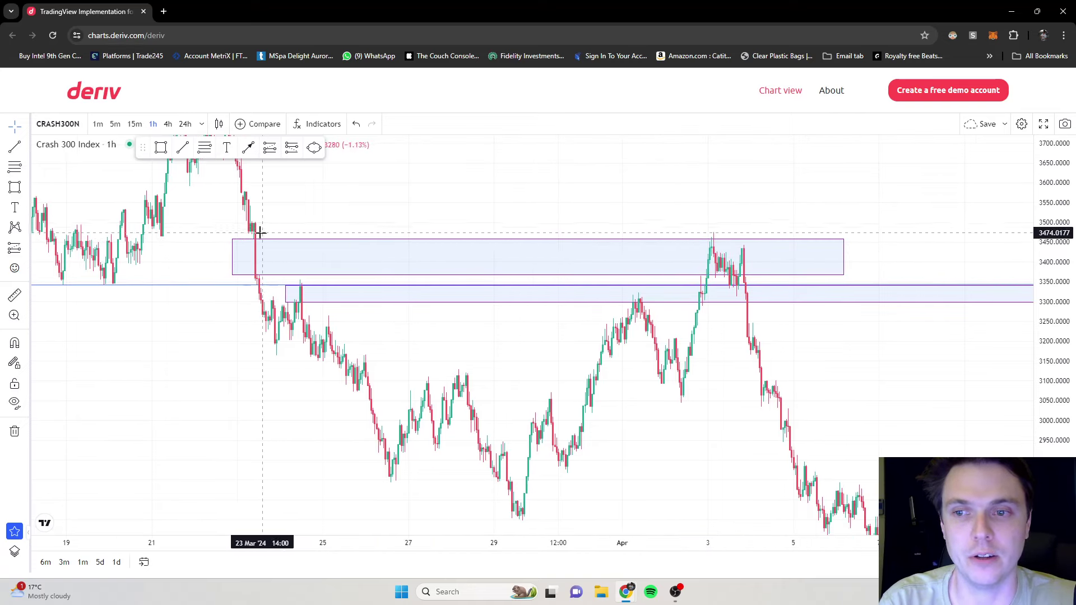
pyautogui.moveTo(608, 210); pyautogui.dragTo(607, 224)
# Reshape the upper rectangle to start around 23 March 09:00 and cover about 3451–3500.
pyautogui.moveTo(231, 254); pyautogui.dragTo(236, 248)
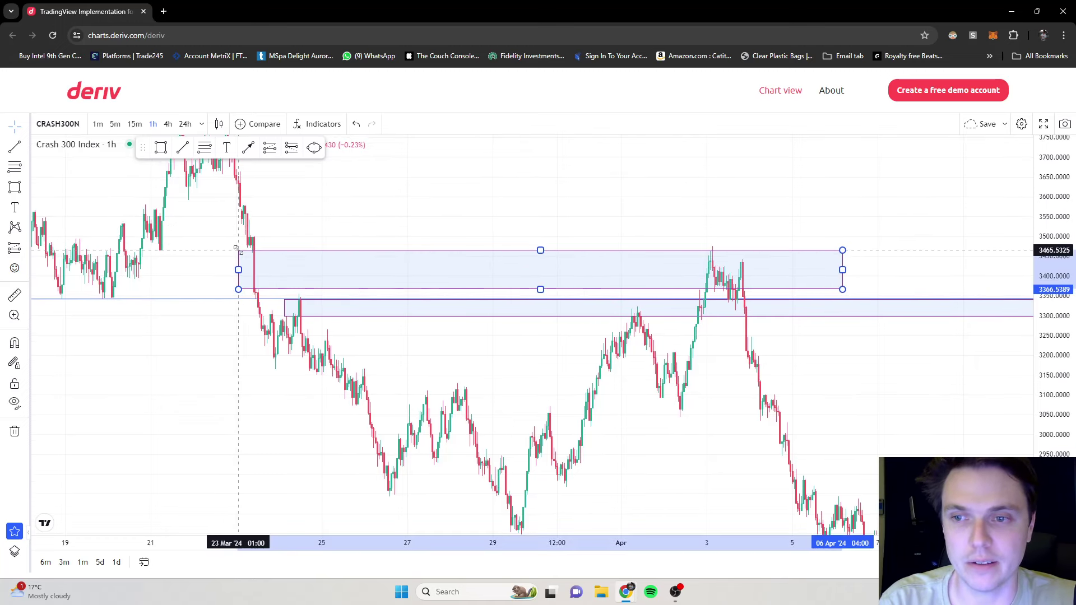
pyautogui.moveTo(247, 289); pyautogui.dragTo(248, 238)
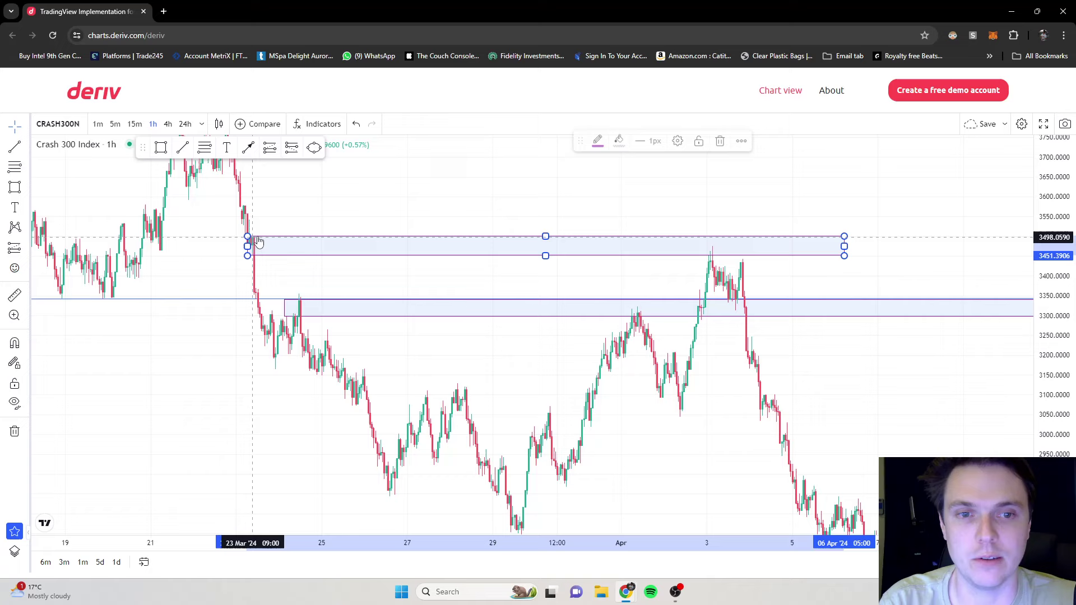
pyautogui.moveTo(568, 208); pyautogui.dragTo(528, 203)
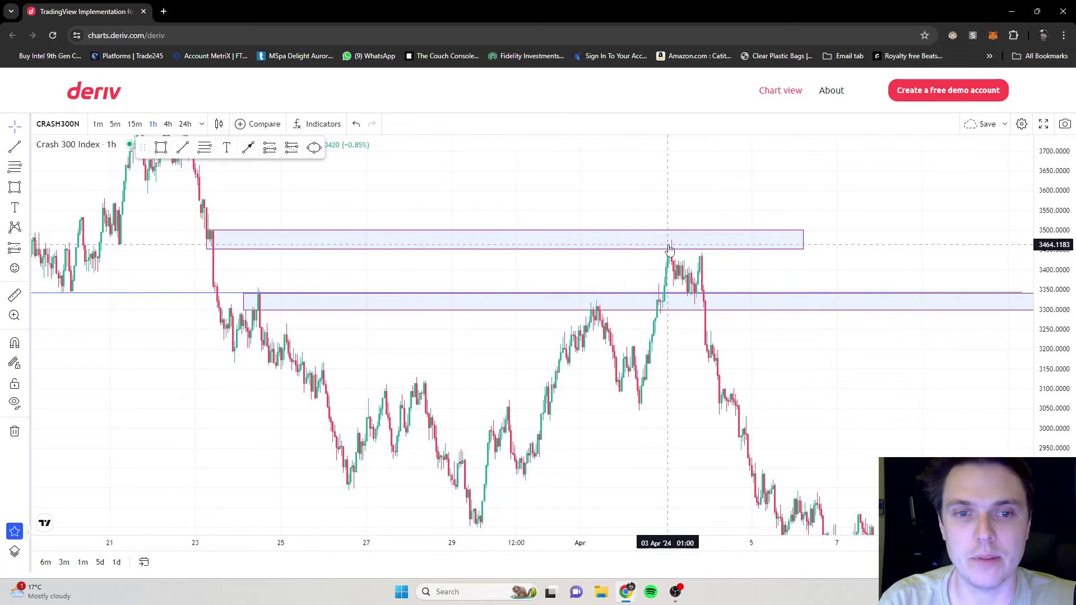
pyautogui.moveTo(493, 280); pyautogui.dragTo(453, 268)
# Delete the lower resistance zone and the structure line, keeping only the upper rectangle.
pyautogui.click(487, 239)
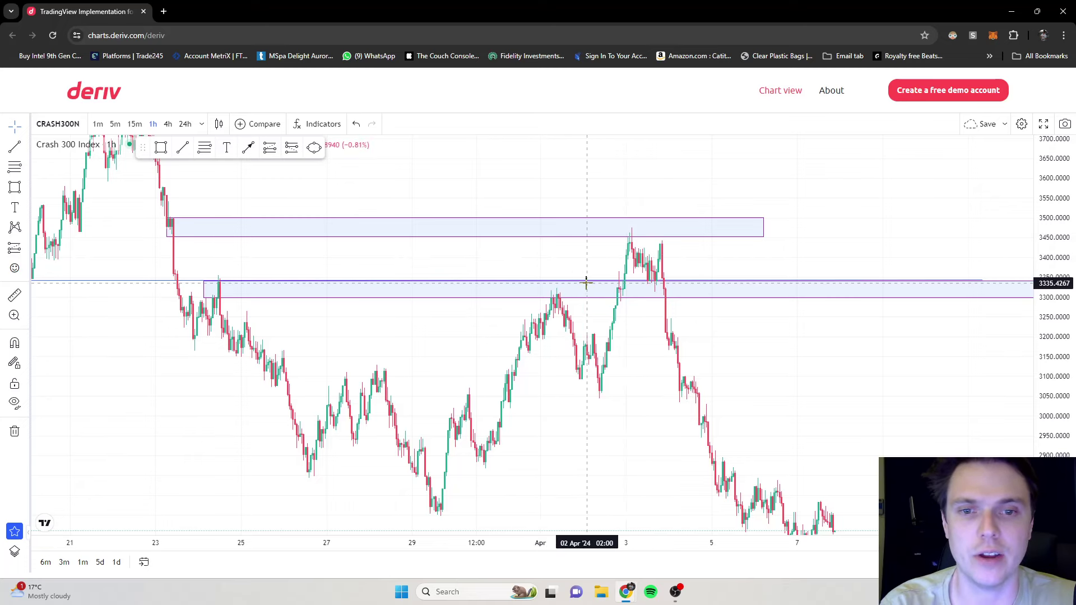
pyautogui.click(592, 302)
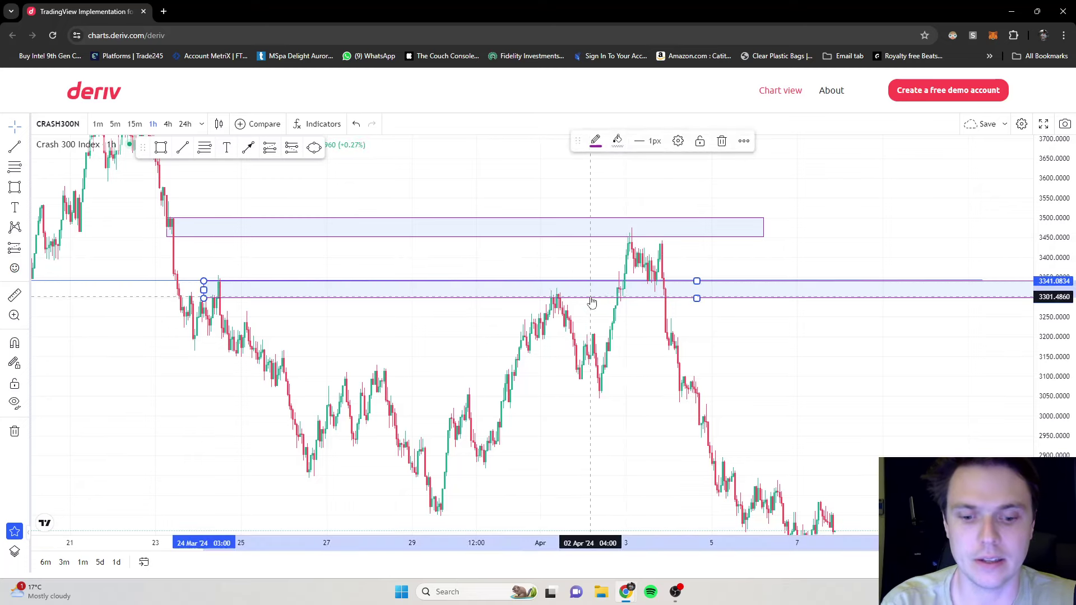
pyautogui.press('Delete')
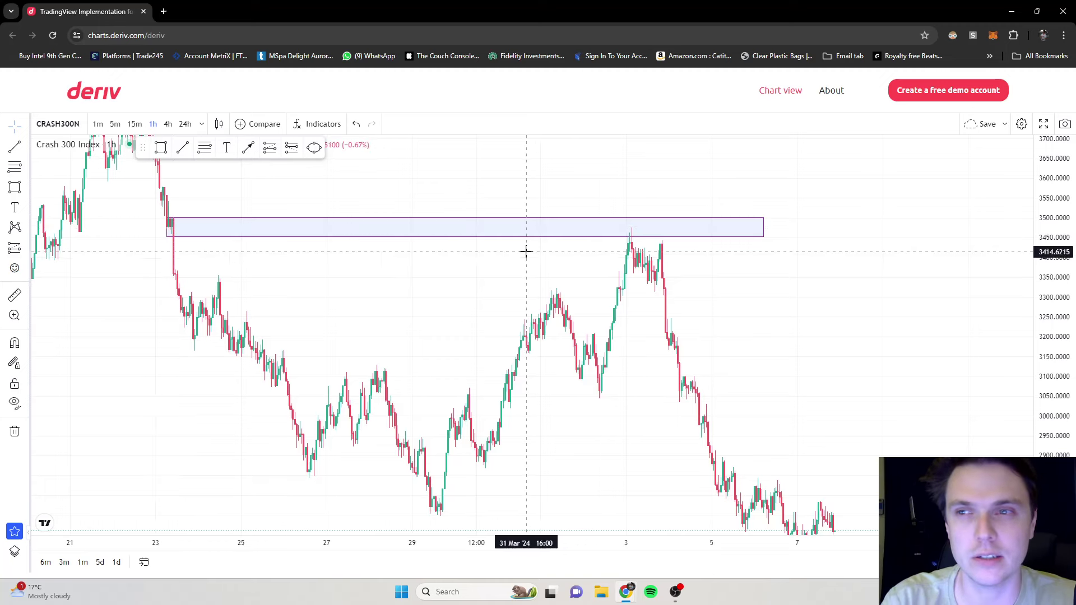
# Switch the chart to the 5-minute timeframe and bring the 3 April price reaction at the zone into closer view.
pyautogui.click(133, 124)
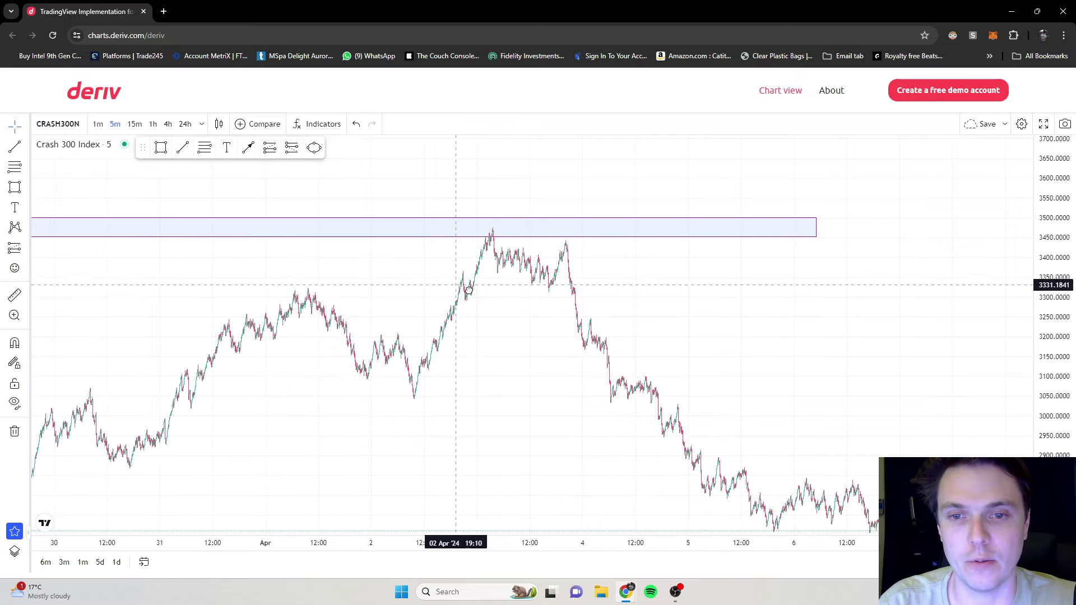
pyautogui.scroll(1, 1020, 387)
pyautogui.moveTo(1047, 387); pyautogui.dragTo(1047, 186)
pyautogui.moveTo(560, 269); pyautogui.dragTo(982, 337)
pyautogui.scroll(8, 998, 351)
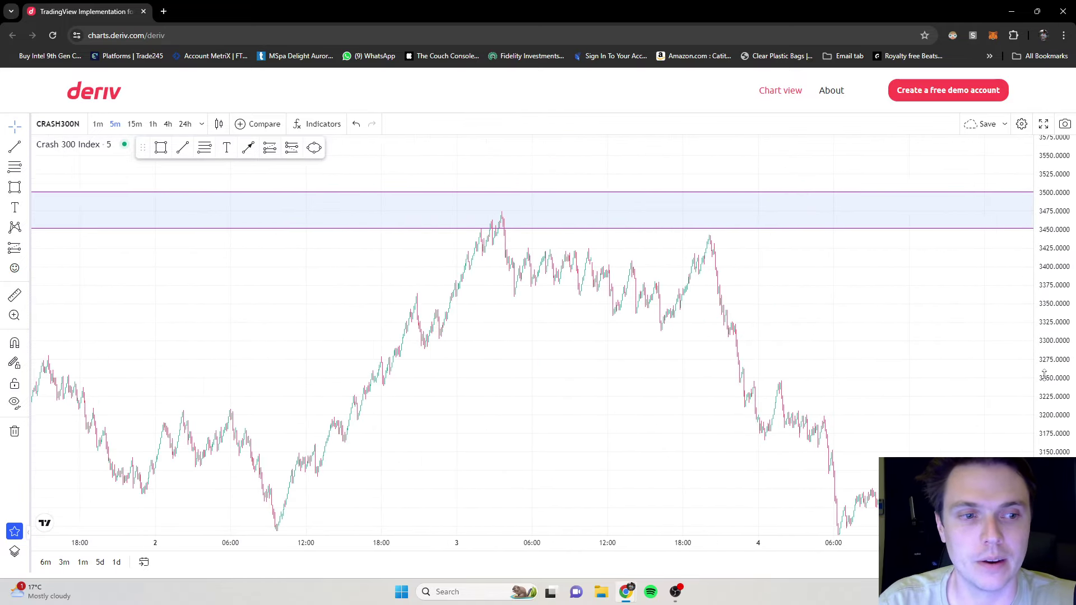
pyautogui.moveTo(1047, 373); pyautogui.dragTo(1047, 219)
pyautogui.moveTo(869, 250); pyautogui.dragTo(871, 269)
pyautogui.scroll(2, 752, 276)
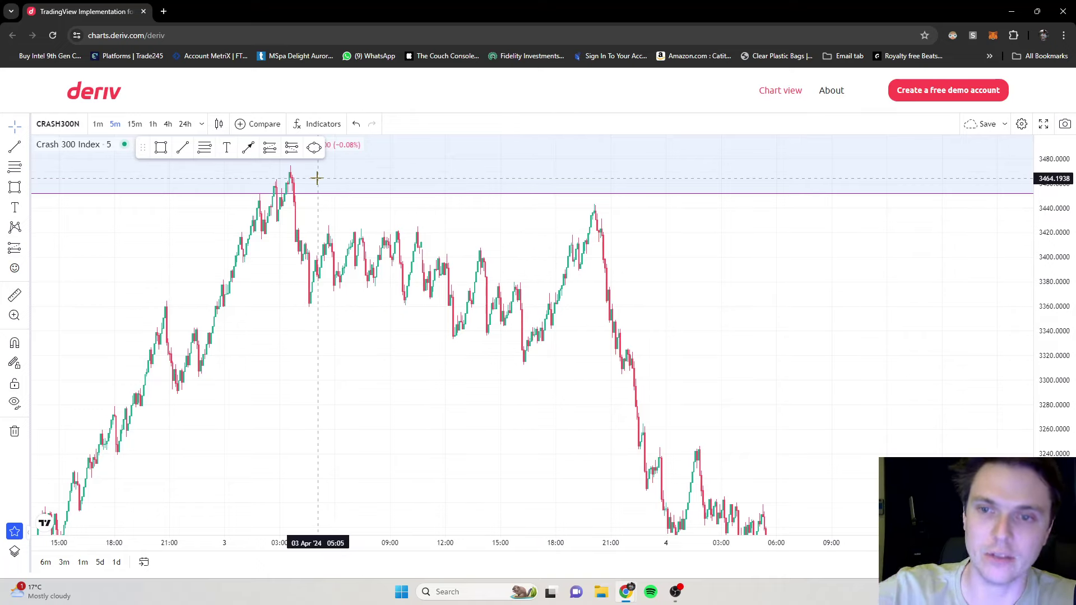
pyautogui.moveTo(344, 221); pyautogui.dragTo(359, 240)
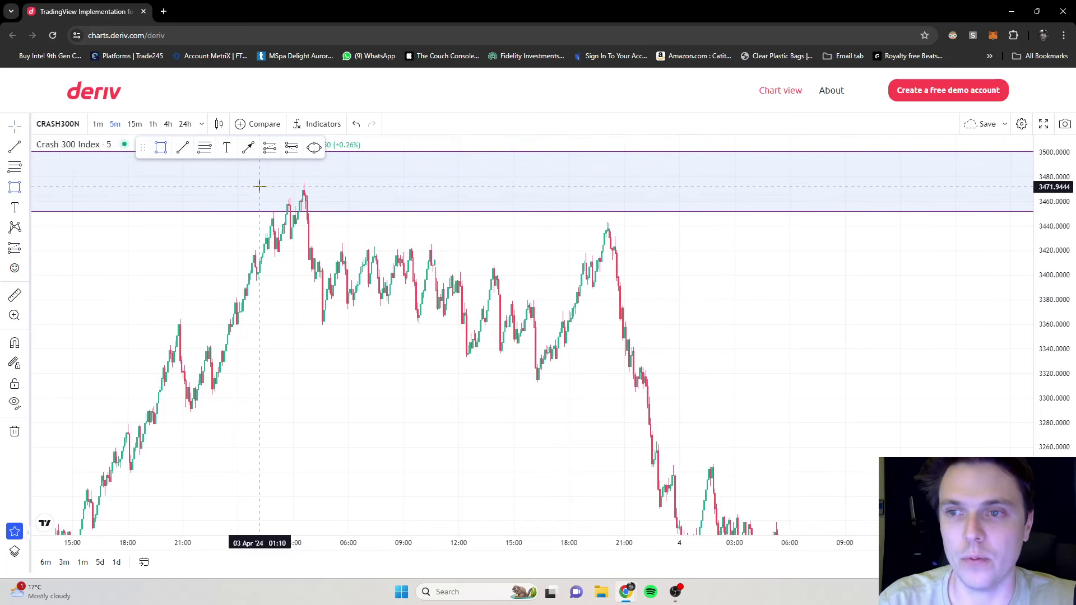
# Draw a horizontal trend line at the first 3 April swing low, about 3359, from 03:40 to around 17:00.
pyautogui.click(182, 147)
pyautogui.click(306, 325)
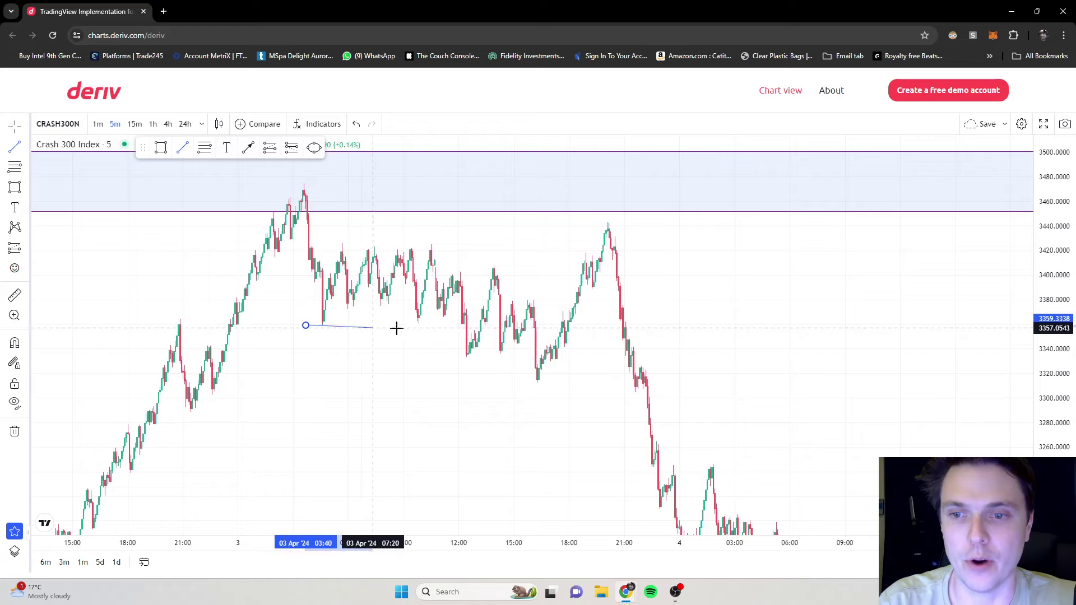
pyautogui.click(540, 323)
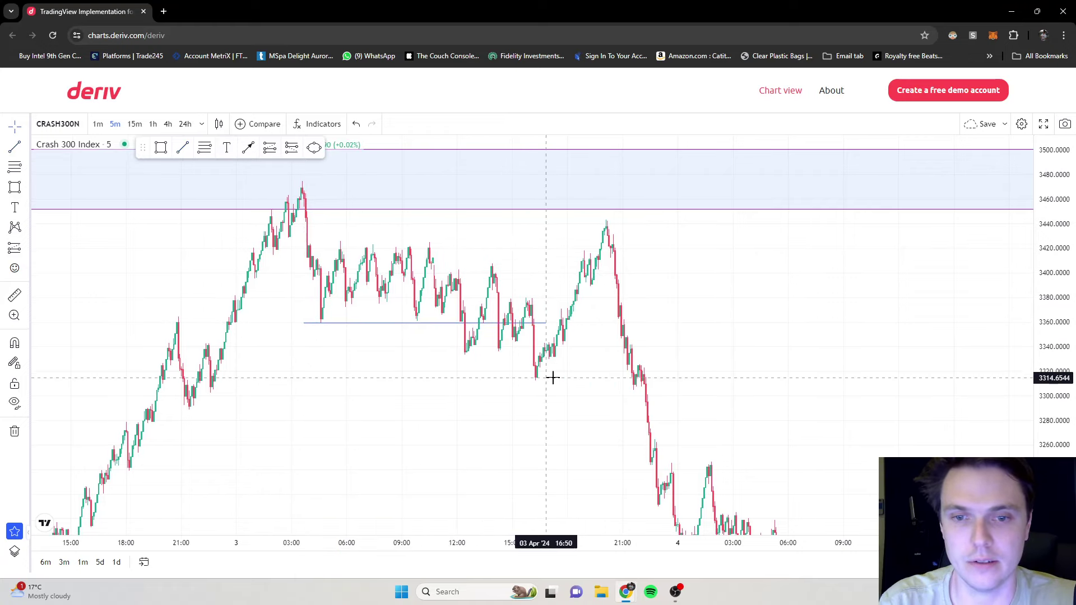
# Delete the swing-low trend line and the large resistance rectangle.
pyautogui.click(542, 325)
pyautogui.press('Delete')
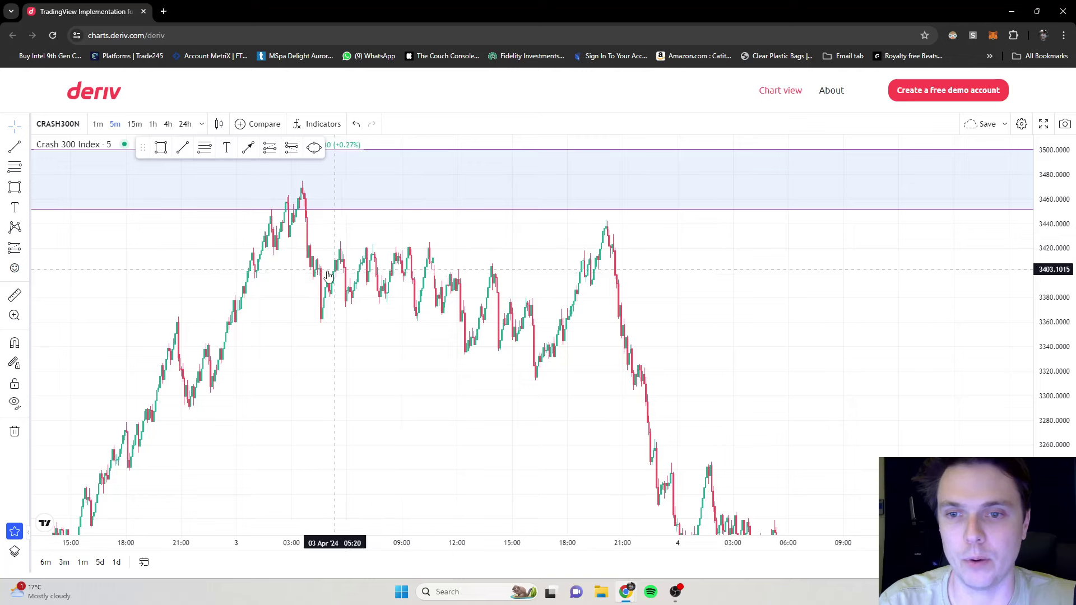
pyautogui.click(317, 209)
pyautogui.press('Delete')
# Draw a rectangle at about 3423–3442 from the early 3 April sell-off to around 4 April 00:30.
pyautogui.moveTo(316, 211); pyautogui.dragTo(348, 239)
pyautogui.scroll(2, 297, 231)
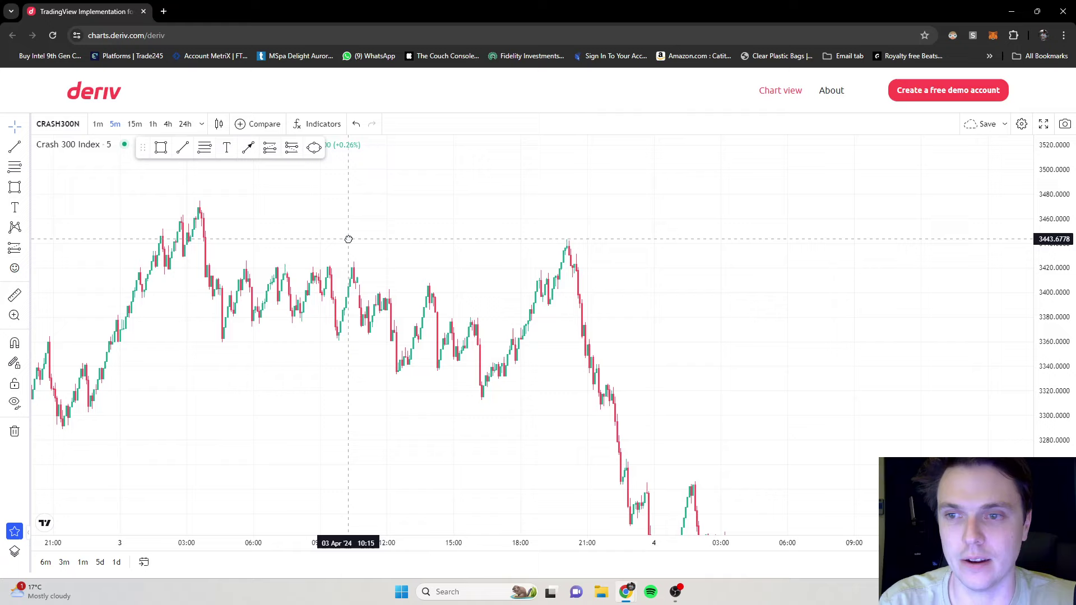
pyautogui.click(163, 148)
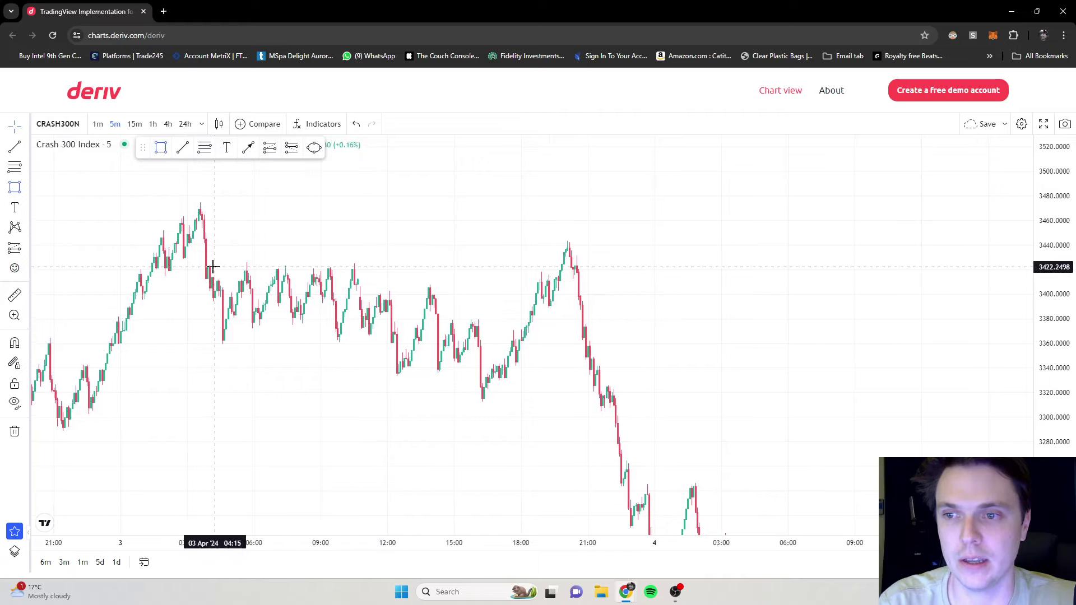
pyautogui.moveTo(184, 266); pyautogui.dragTo(666, 242)
pyautogui.click(666, 243)
pyautogui.click(623, 203)
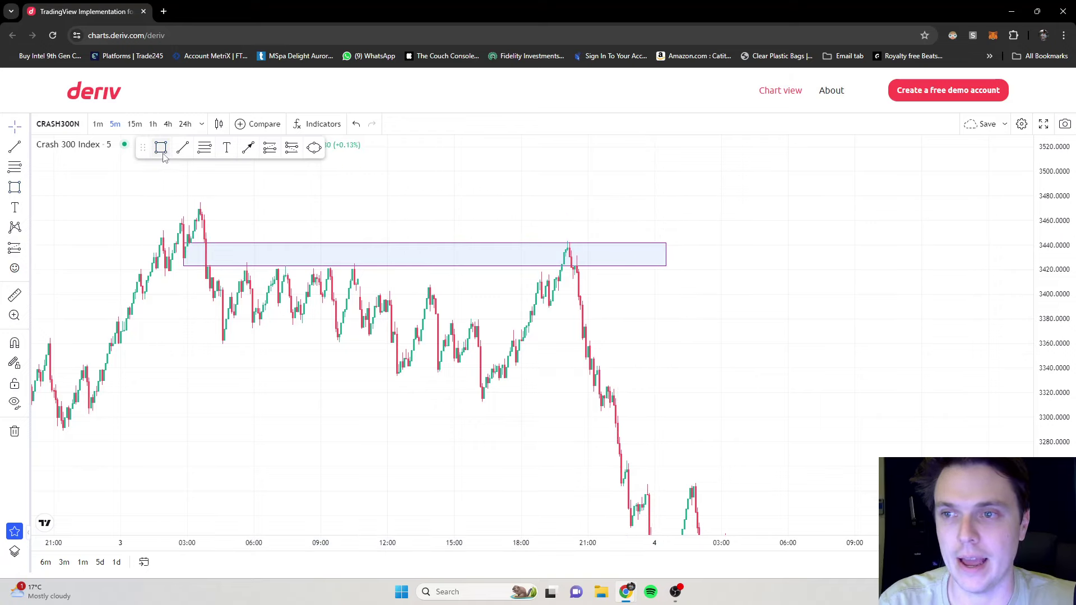
# Draw an overlapping rectangle at about 3429–3469 from 3 April 02:40 to 4 April 00:35.
pyautogui.click(163, 148)
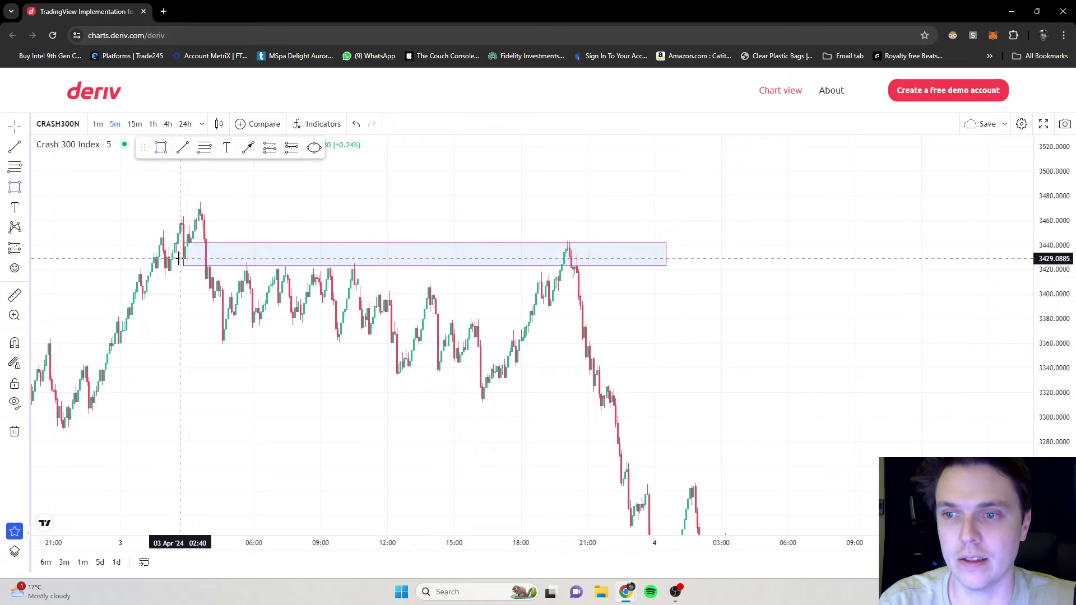
pyautogui.moveTo(179, 259); pyautogui.dragTo(663, 209)
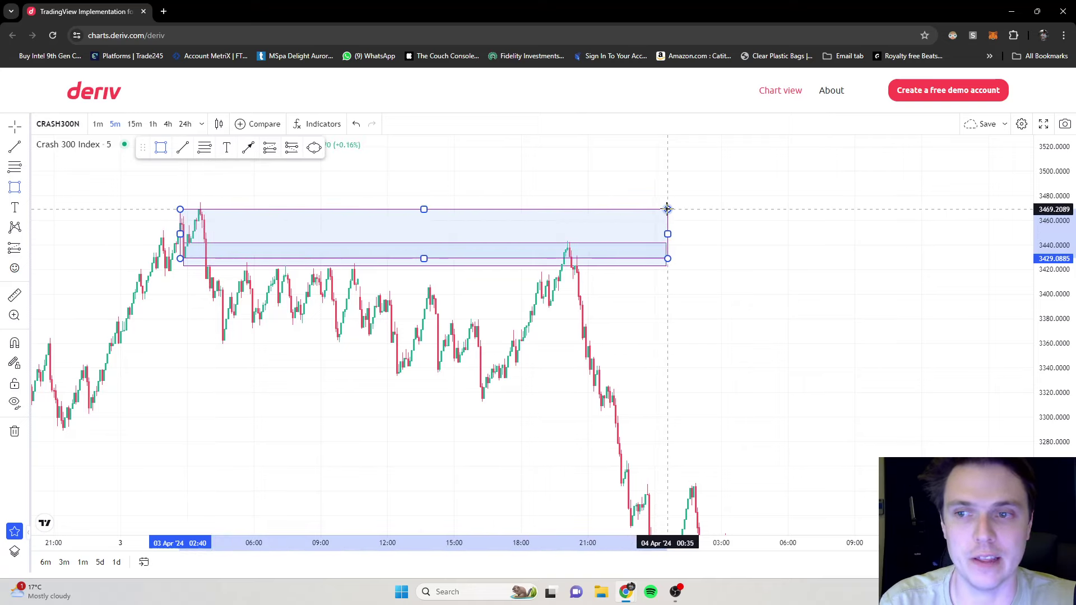
pyautogui.click(669, 209)
pyautogui.moveTo(734, 218); pyautogui.dragTo(739, 218)
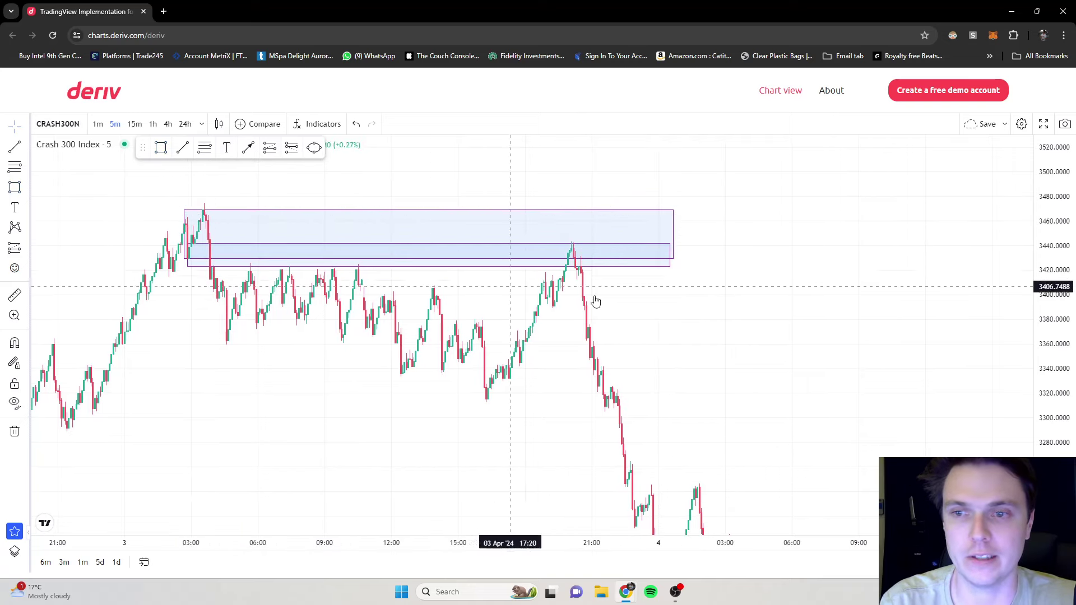
# Place a short position at the late 3 April zone retest with entry about 3429.46, stop 3491.46 and target 3340.70.
pyautogui.moveTo(1052, 254); pyautogui.dragTo(1049, 335)
pyautogui.scroll(-4, 448, 286)
pyautogui.scroll(4, 482, 281)
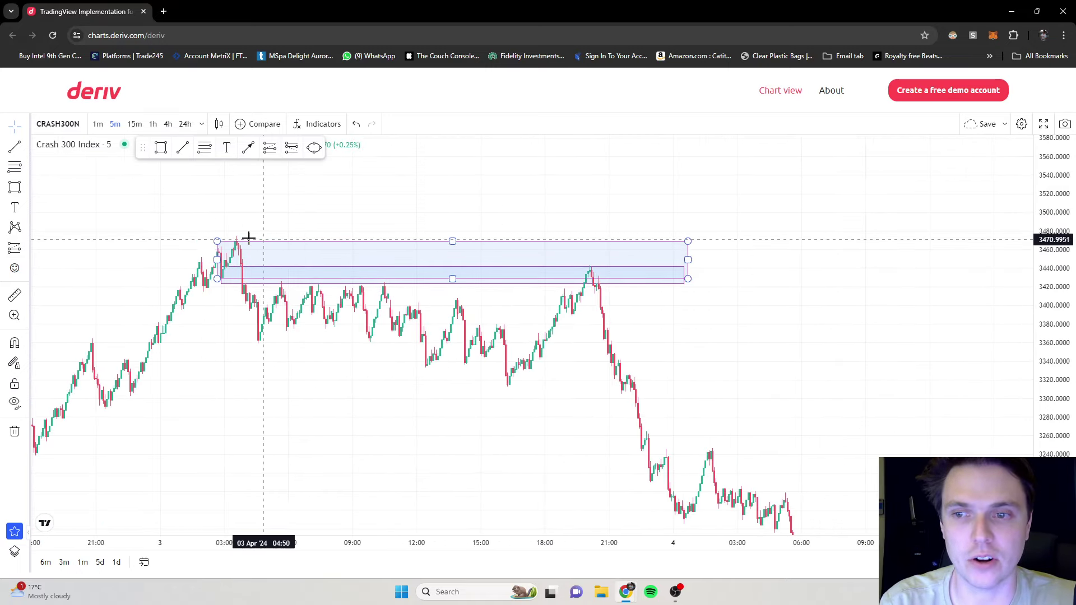
pyautogui.click(290, 152)
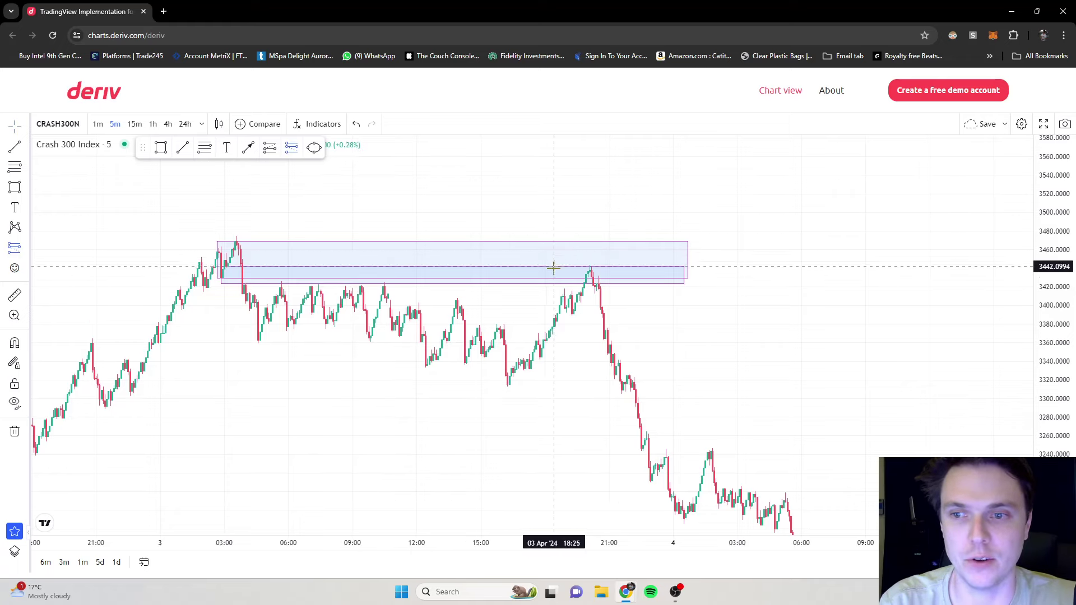
pyautogui.click(595, 277)
pyautogui.moveTo(594, 199); pyautogui.dragTo(592, 220)
pyautogui.moveTo(799, 274); pyautogui.dragTo(772, 240)
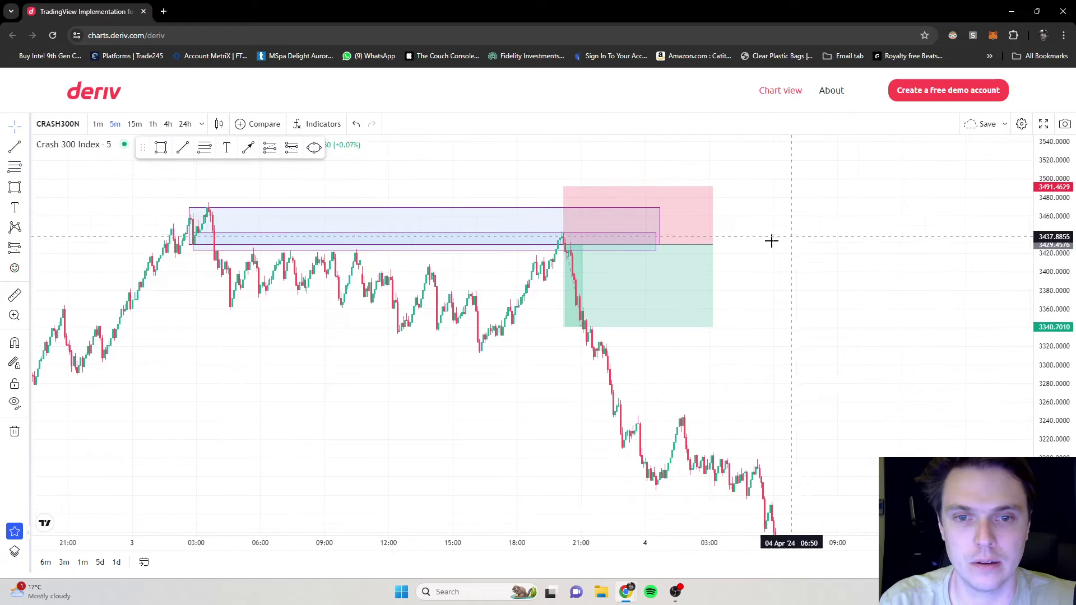
# Extend the short position's target to about 656.67 points below the entry and narrow its width.
pyautogui.scroll(-5, 799, 247)
pyautogui.moveTo(1034, 311); pyautogui.dragTo(1036, 423)
pyautogui.moveTo(906, 397); pyautogui.dragTo(613, 214)
pyautogui.scroll(-6, 785, 224)
pyautogui.moveTo(961, 234); pyautogui.dragTo(828, 288)
pyautogui.moveTo(595, 201); pyautogui.dragTo(595, 517)
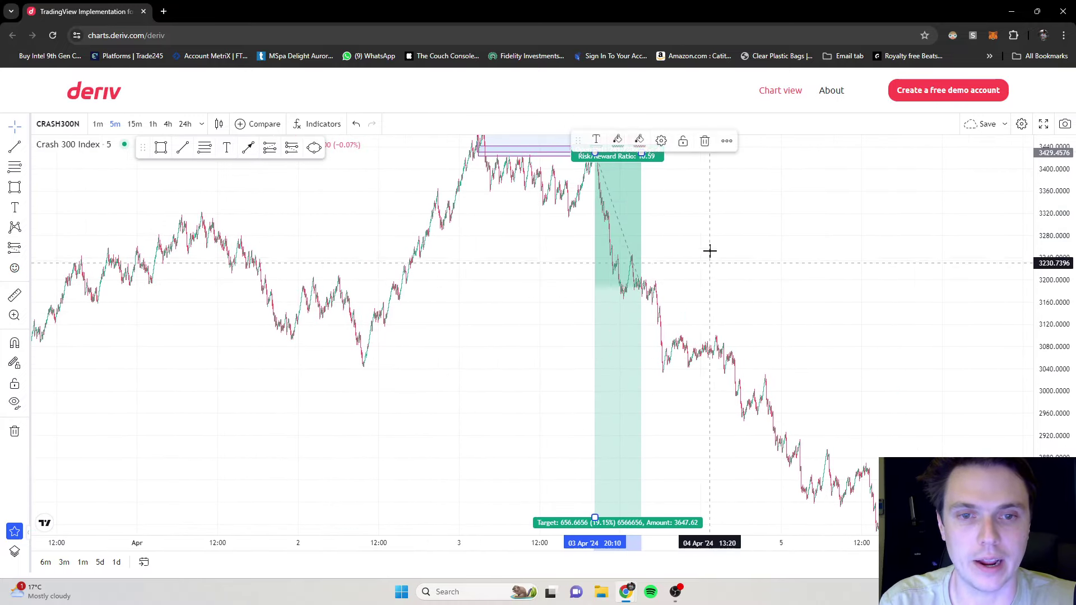
# Shift the short position to start around 3 April 18:55, with entry at about 3440.55 and stop at 3502.56.
pyautogui.moveTo(711, 245); pyautogui.dragTo(773, 396)
pyautogui.scroll(3, 498, 355)
pyautogui.moveTo(689, 346)
pyautogui.mouseDown()
pyautogui.moveTo(498, 354)
pyautogui.moveTo(723, 356)
pyautogui.moveTo(481, 341)
pyautogui.moveTo(858, 306)
pyautogui.mouseUp()
pyautogui.scroll(3, 536, 327)
pyautogui.scroll(3, 858, 306)
pyautogui.moveTo(1045, 378); pyautogui.dragTo(1045, 280)
pyautogui.moveTo(547, 251); pyautogui.dragTo(614, 254)
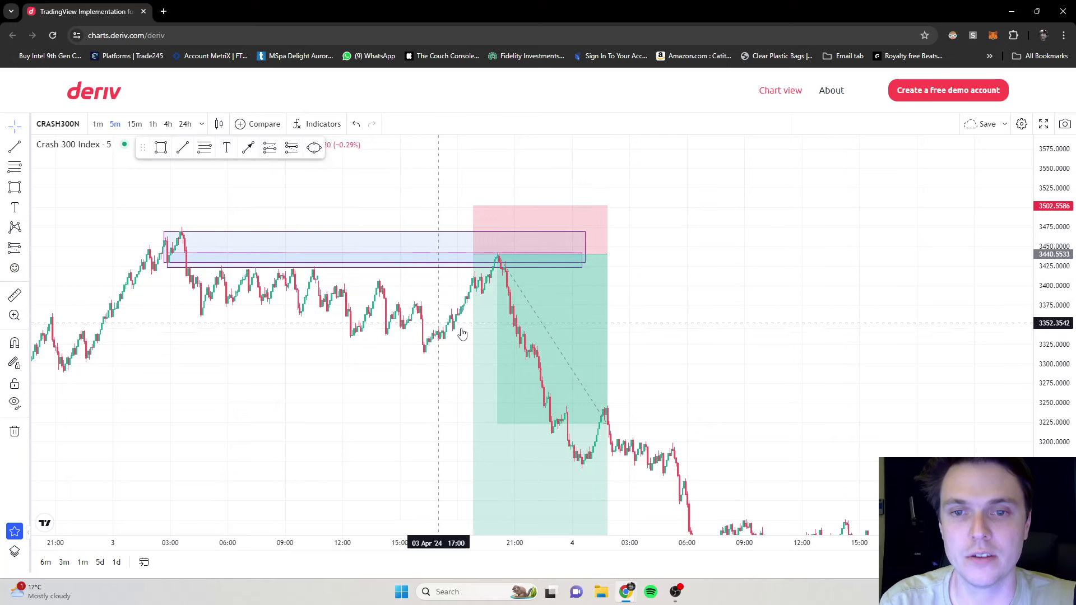
# Delete the short position and both zone rectangles from the chart.
pyautogui.click(474, 206)
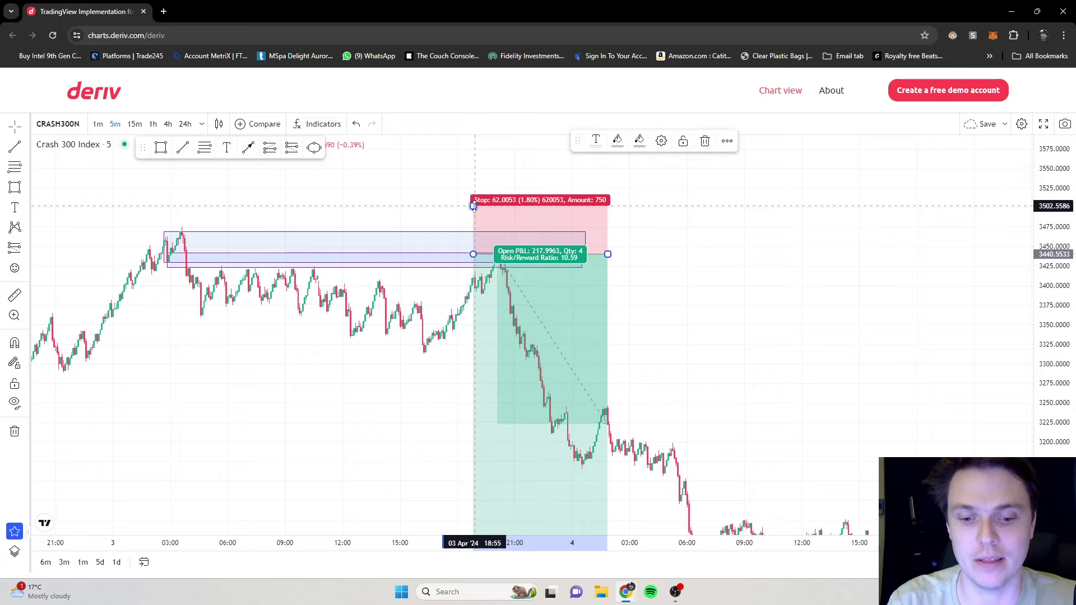
pyautogui.press('Delete')
pyautogui.click(541, 271)
pyautogui.press('Delete')
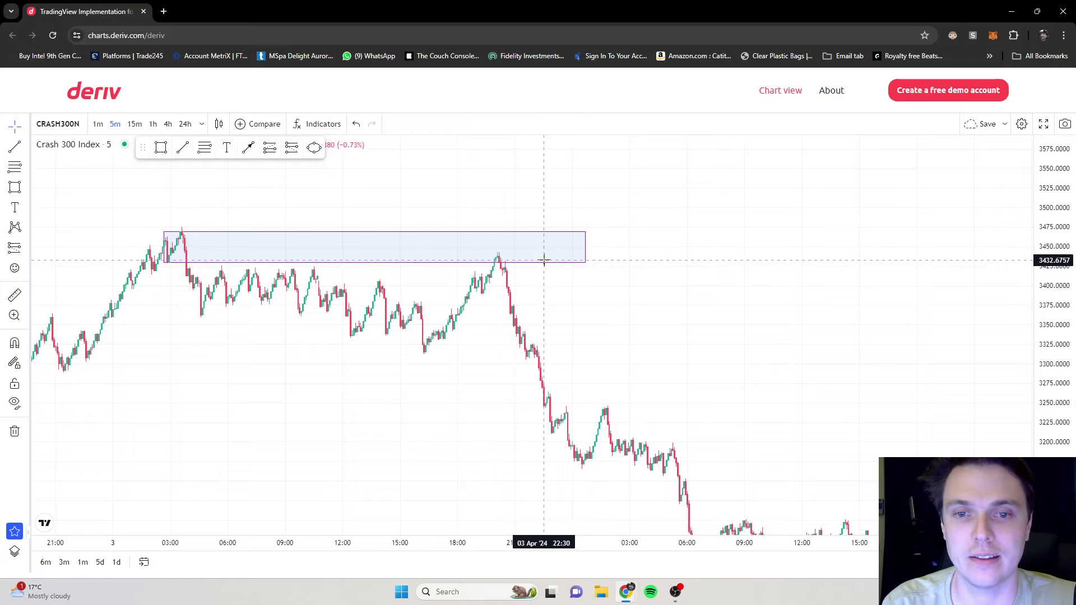
pyautogui.click(545, 262)
pyautogui.press('Delete')
pyautogui.scroll(-4, 629, 252)
pyautogui.scroll(2, 626, 251)
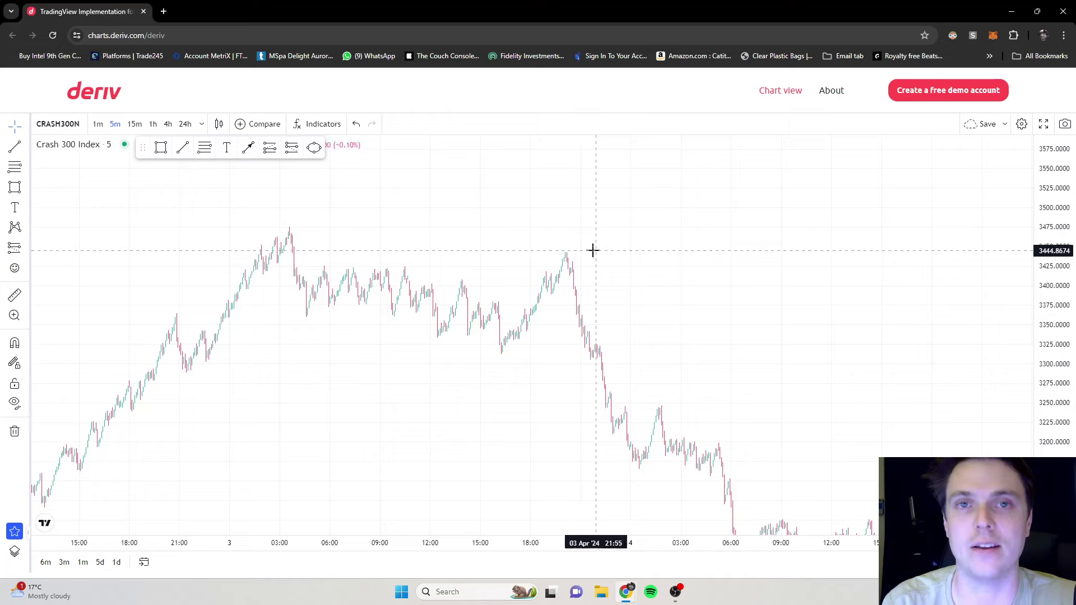
pyautogui.scroll(3, 353, 252)
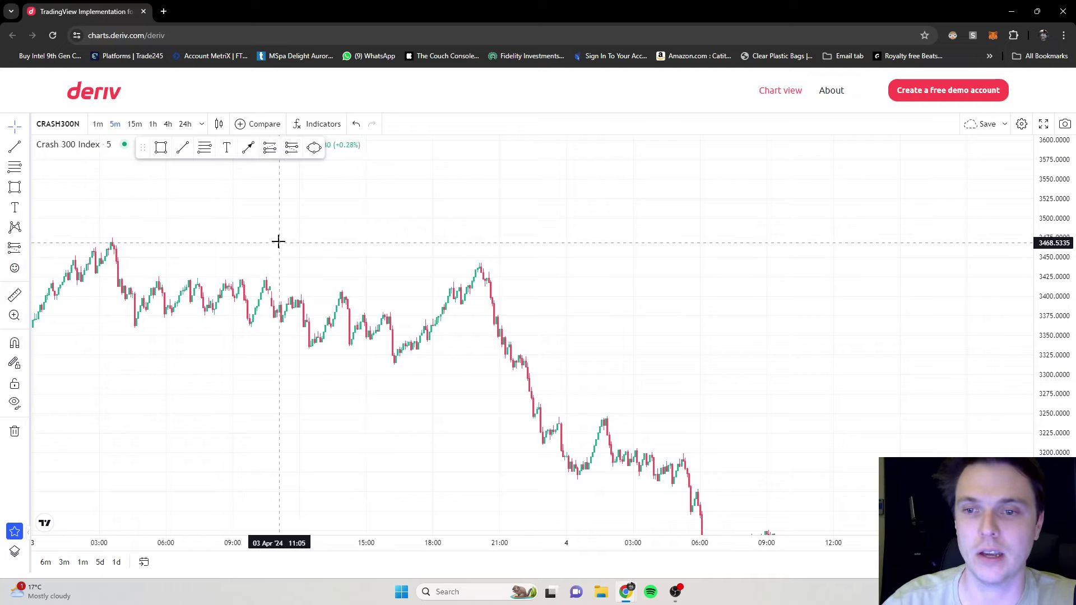
pyautogui.scroll(-1, 247, 235)
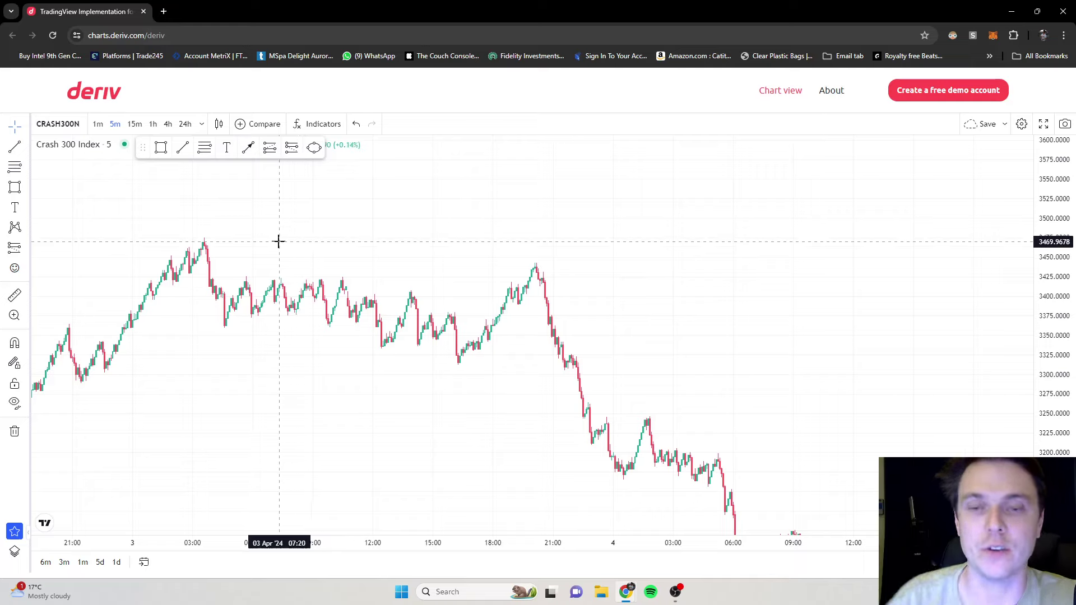
pyautogui.moveTo(399, 279); pyautogui.dragTo(428, 264)
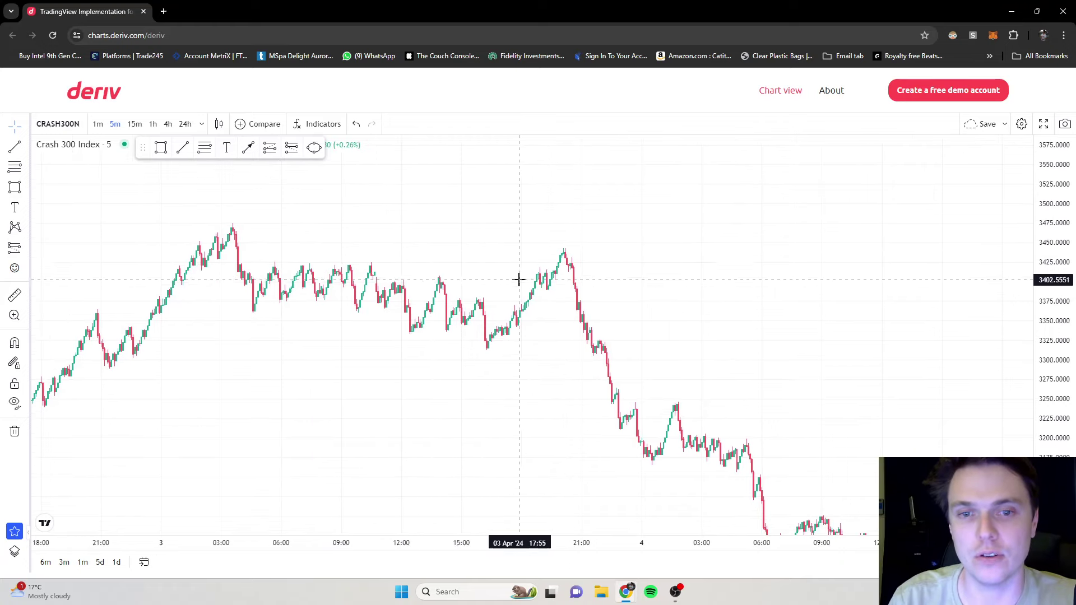